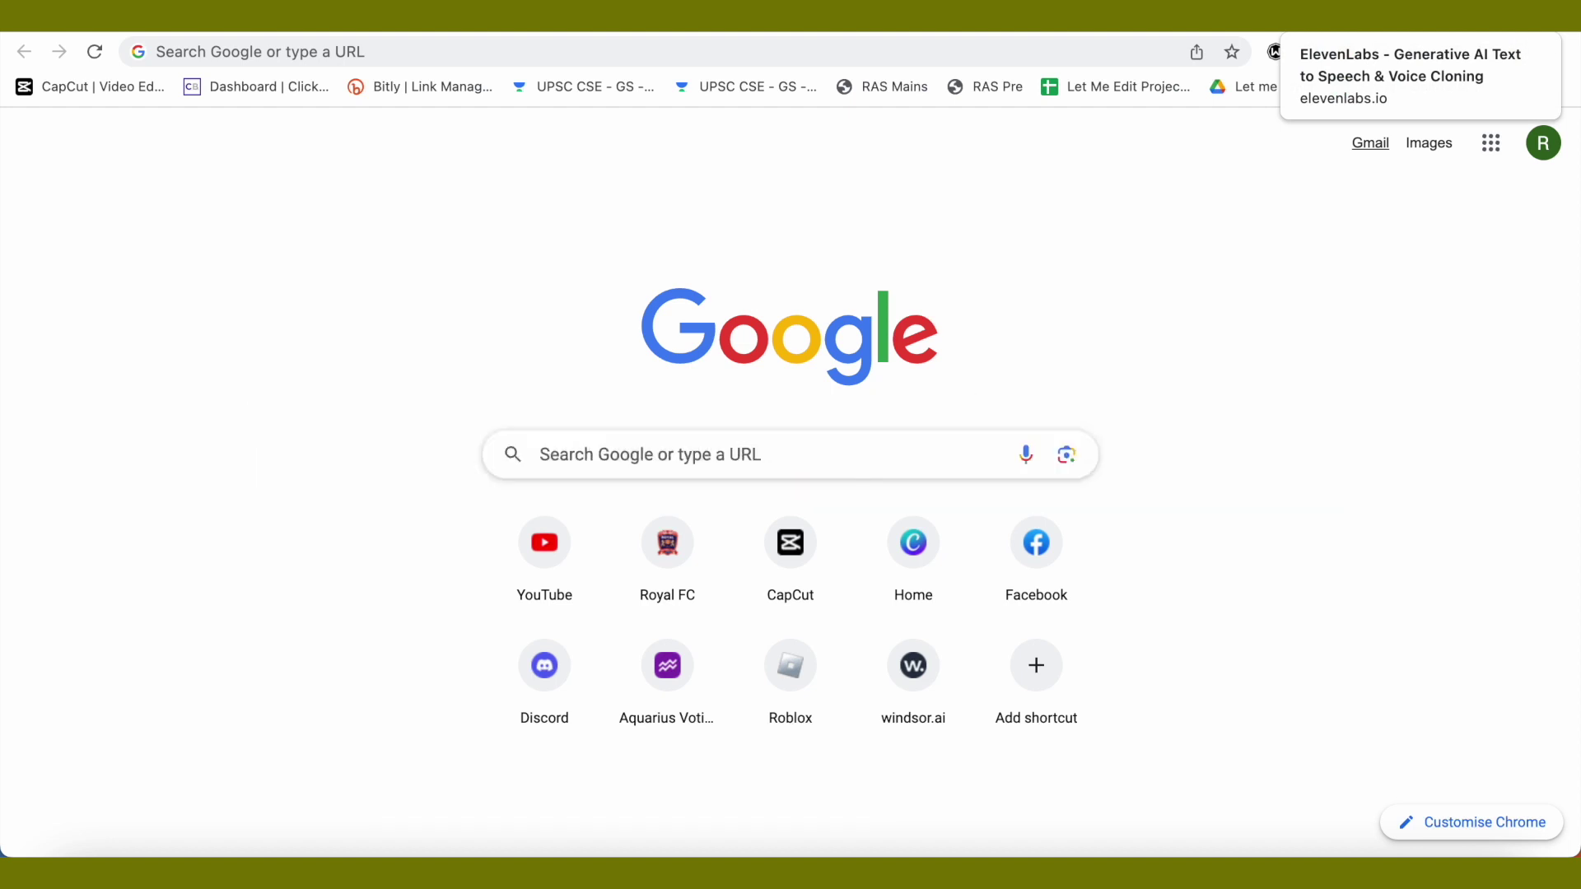
Bring the ElevenLabs Speech Synthesis tab forward from the new-tab page.
left_click(1359, 16)
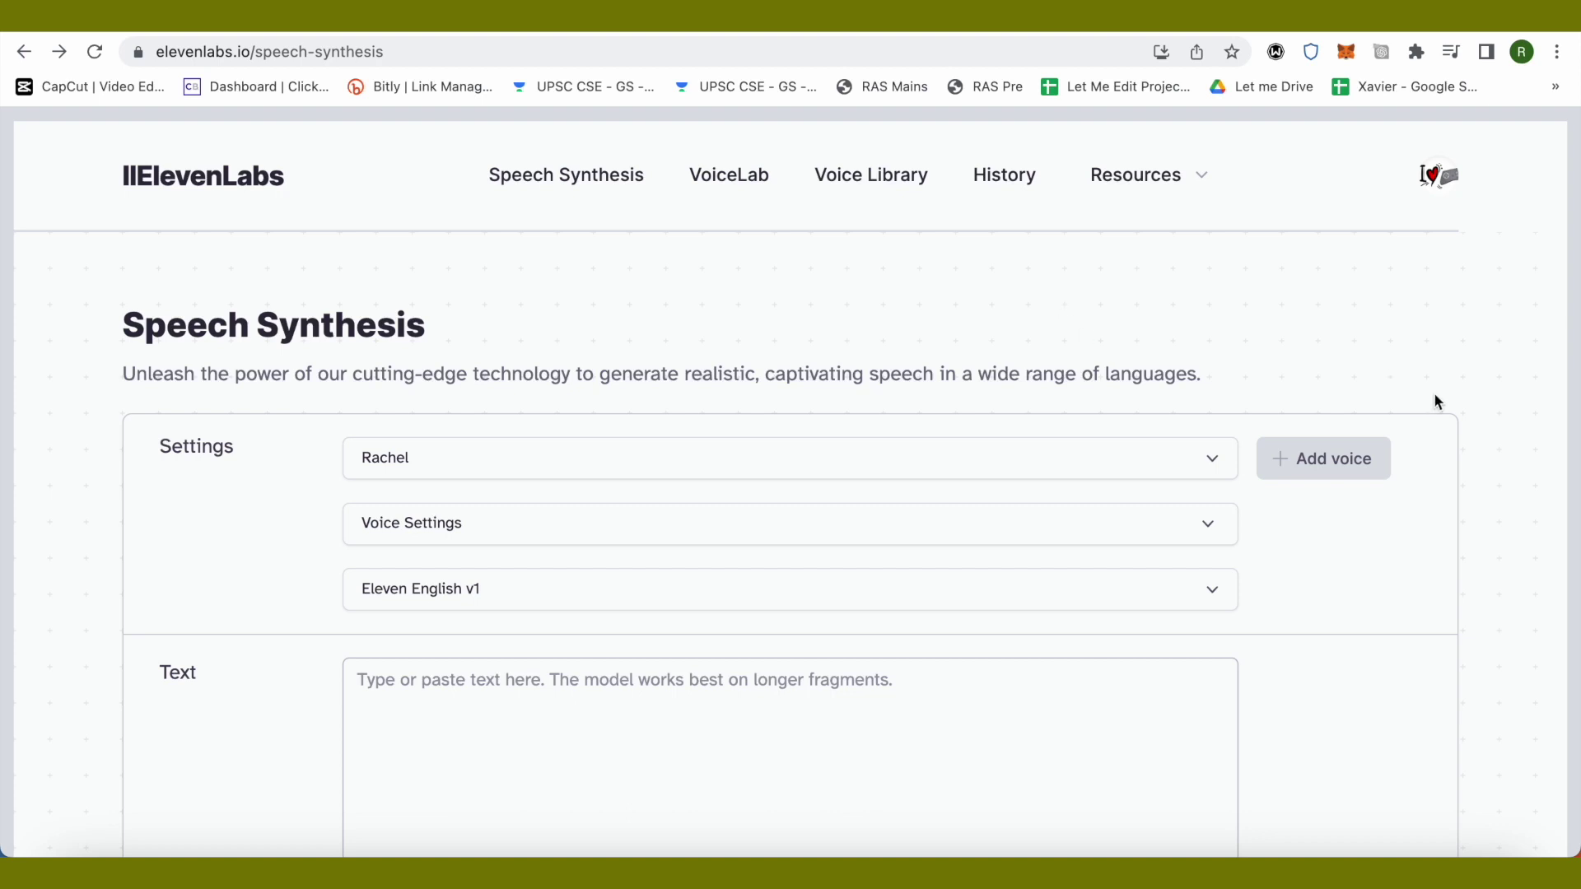
Pick premade/Adam from the voice dropdown in place of Rachel.
scroll(1434, 392, "down", 2)
scroll(1434, 392, "up", 2)
scroll(723, 279, "down", 3)
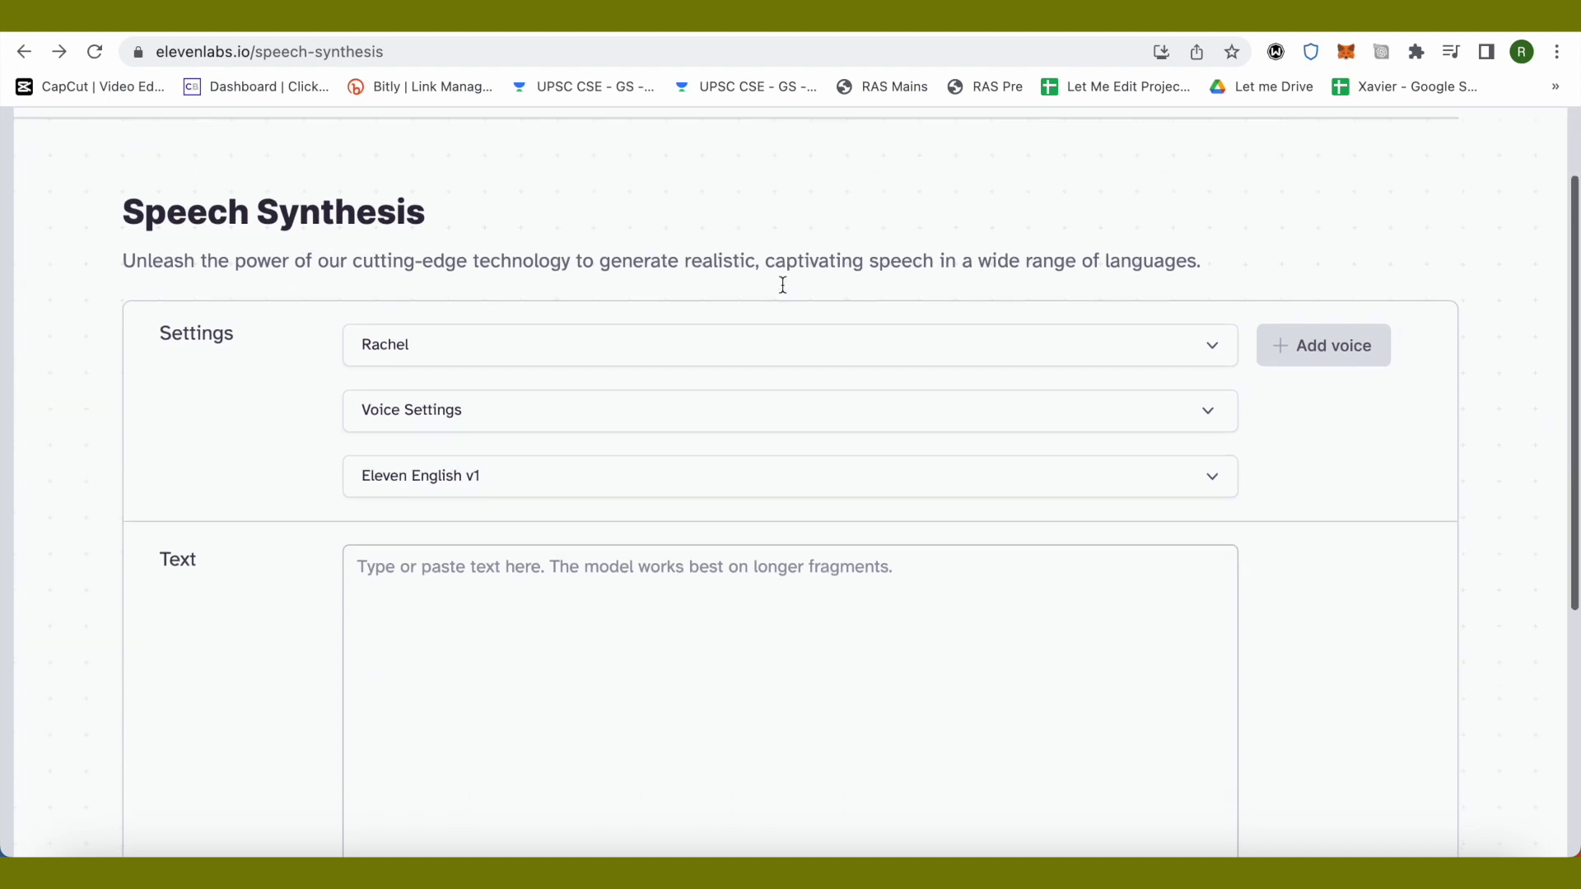
scroll(201, 185, "up", 1)
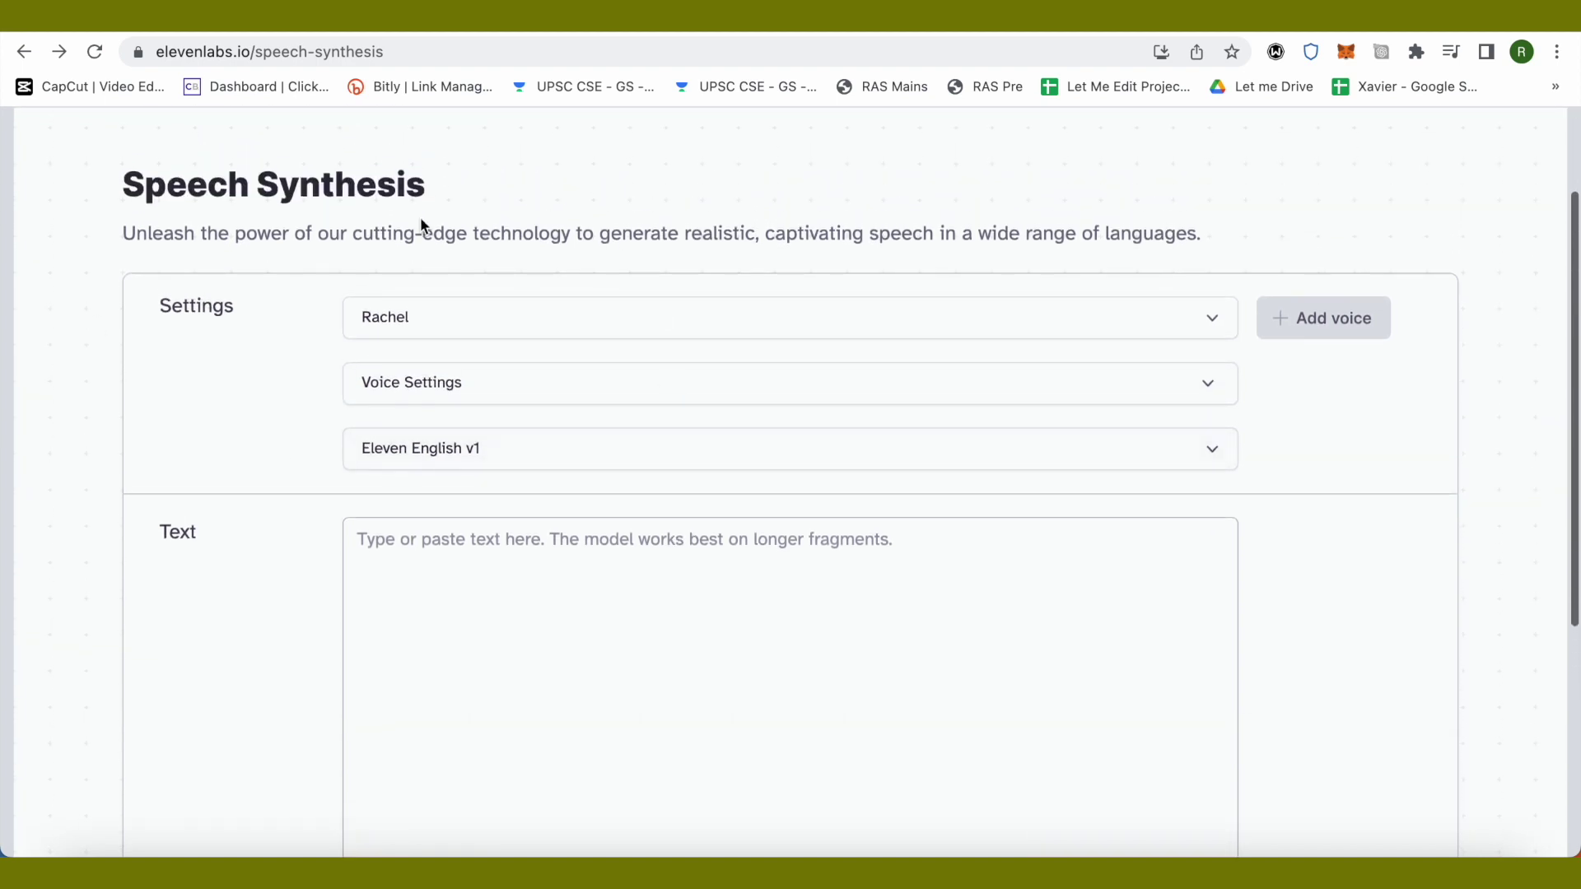
scroll(431, 592, "down", 3)
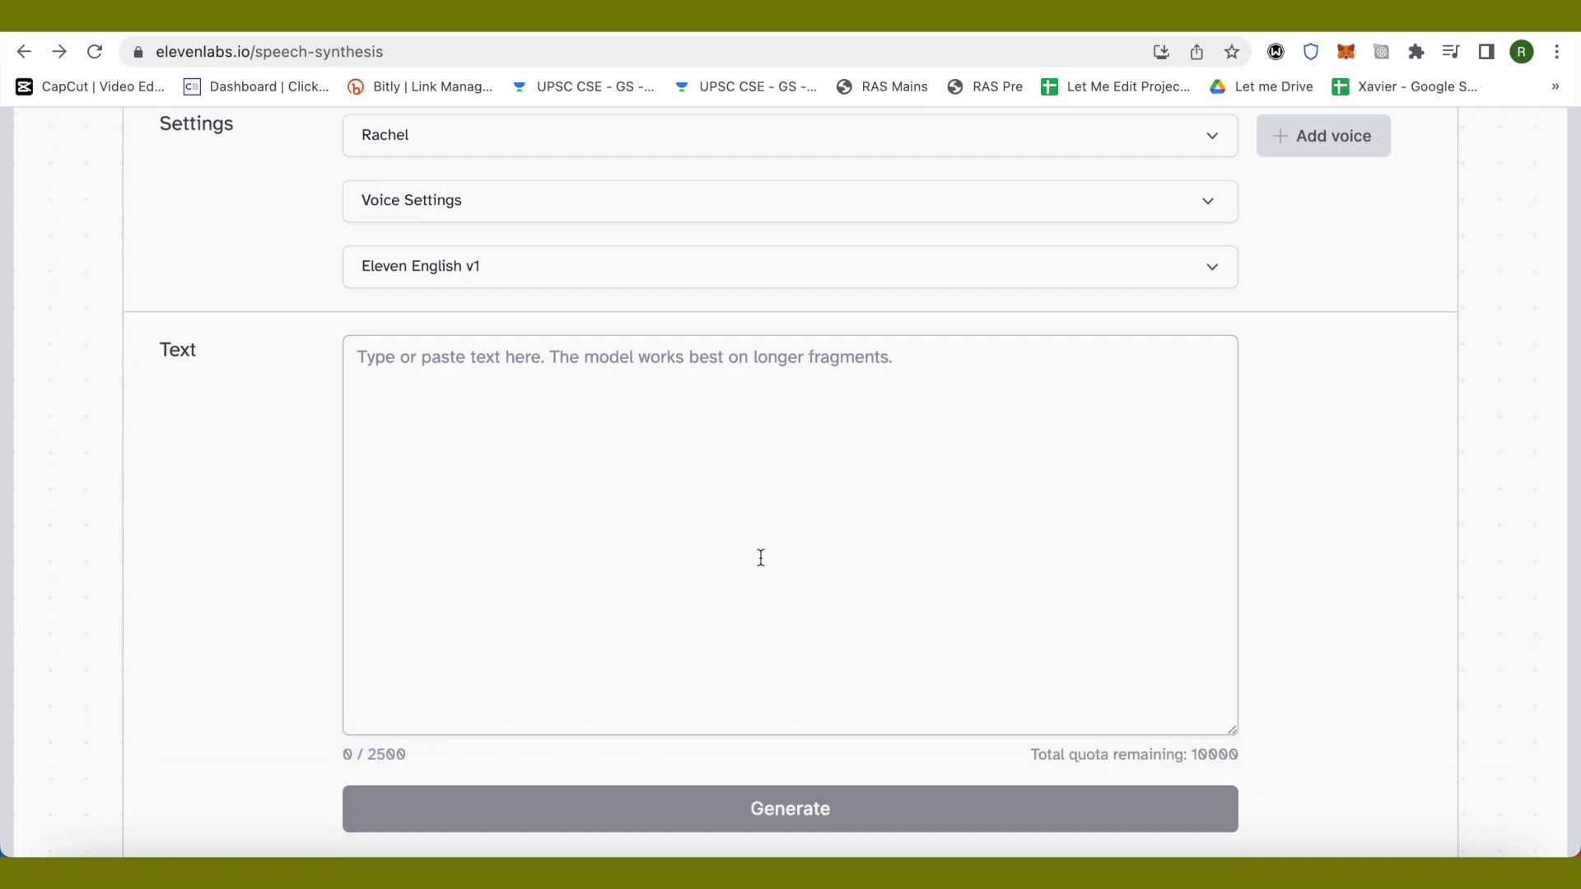
scroll(758, 558, "up", 2)
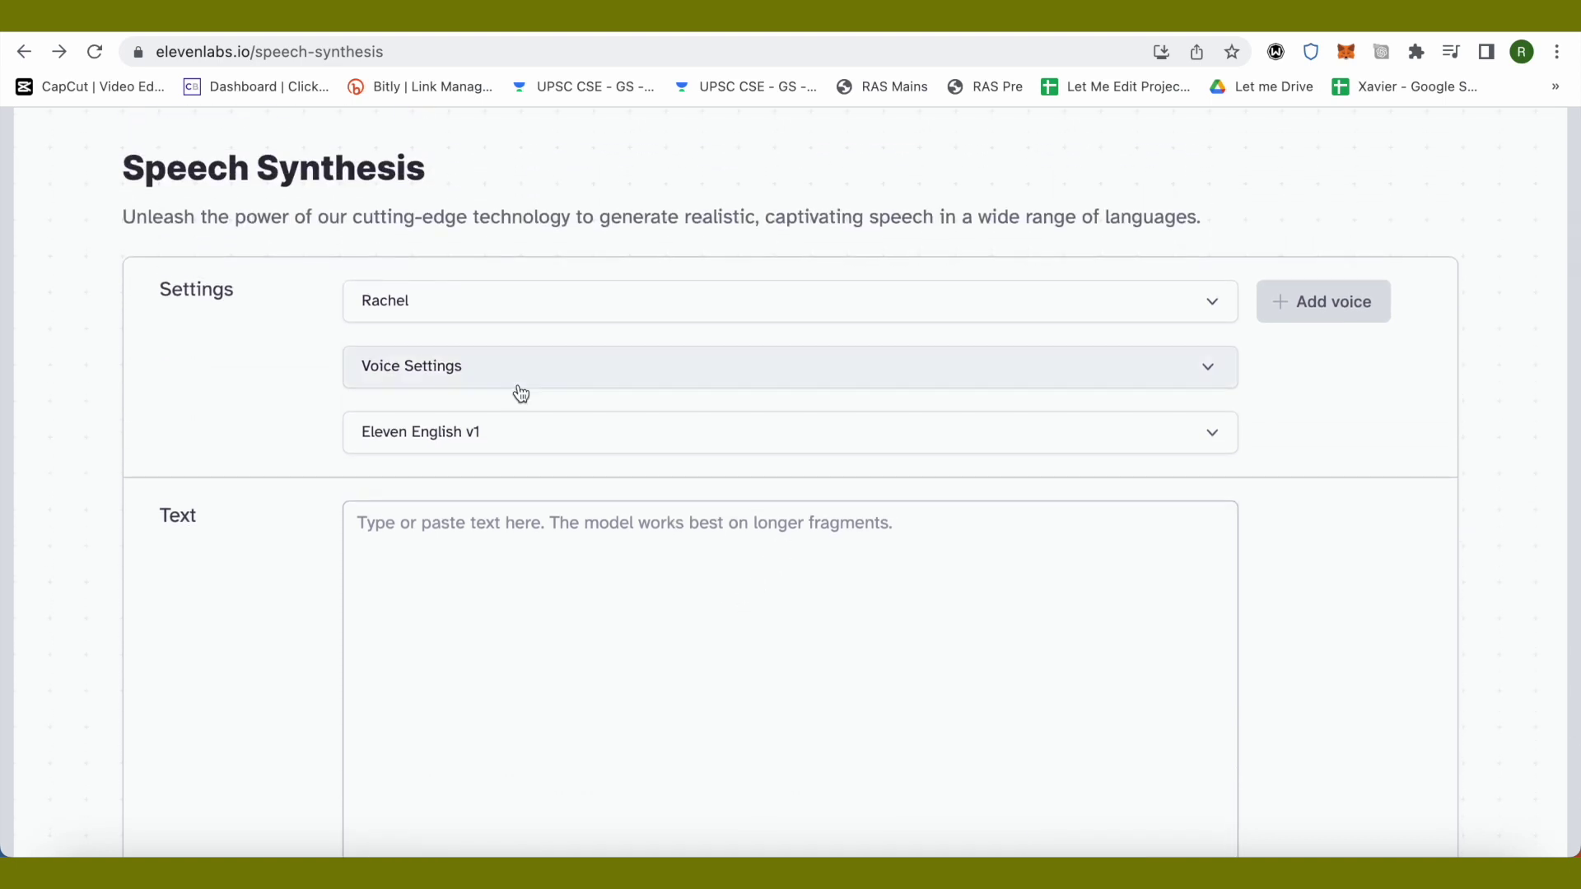
left_click(625, 301)
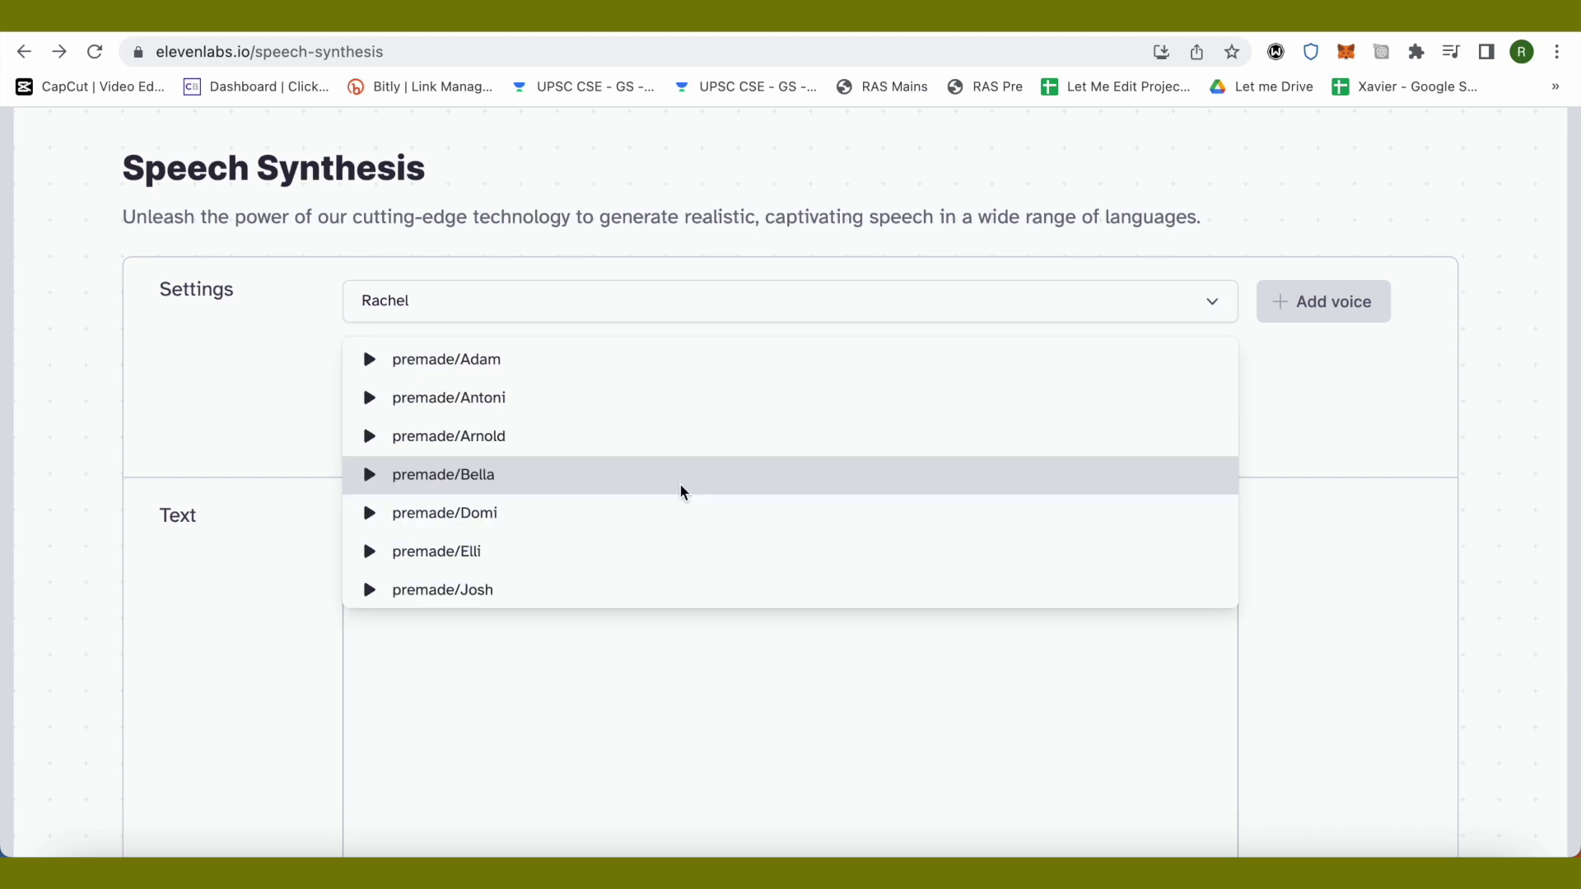
scroll(681, 490, "down", 1)
scroll(675, 487, "up", 1)
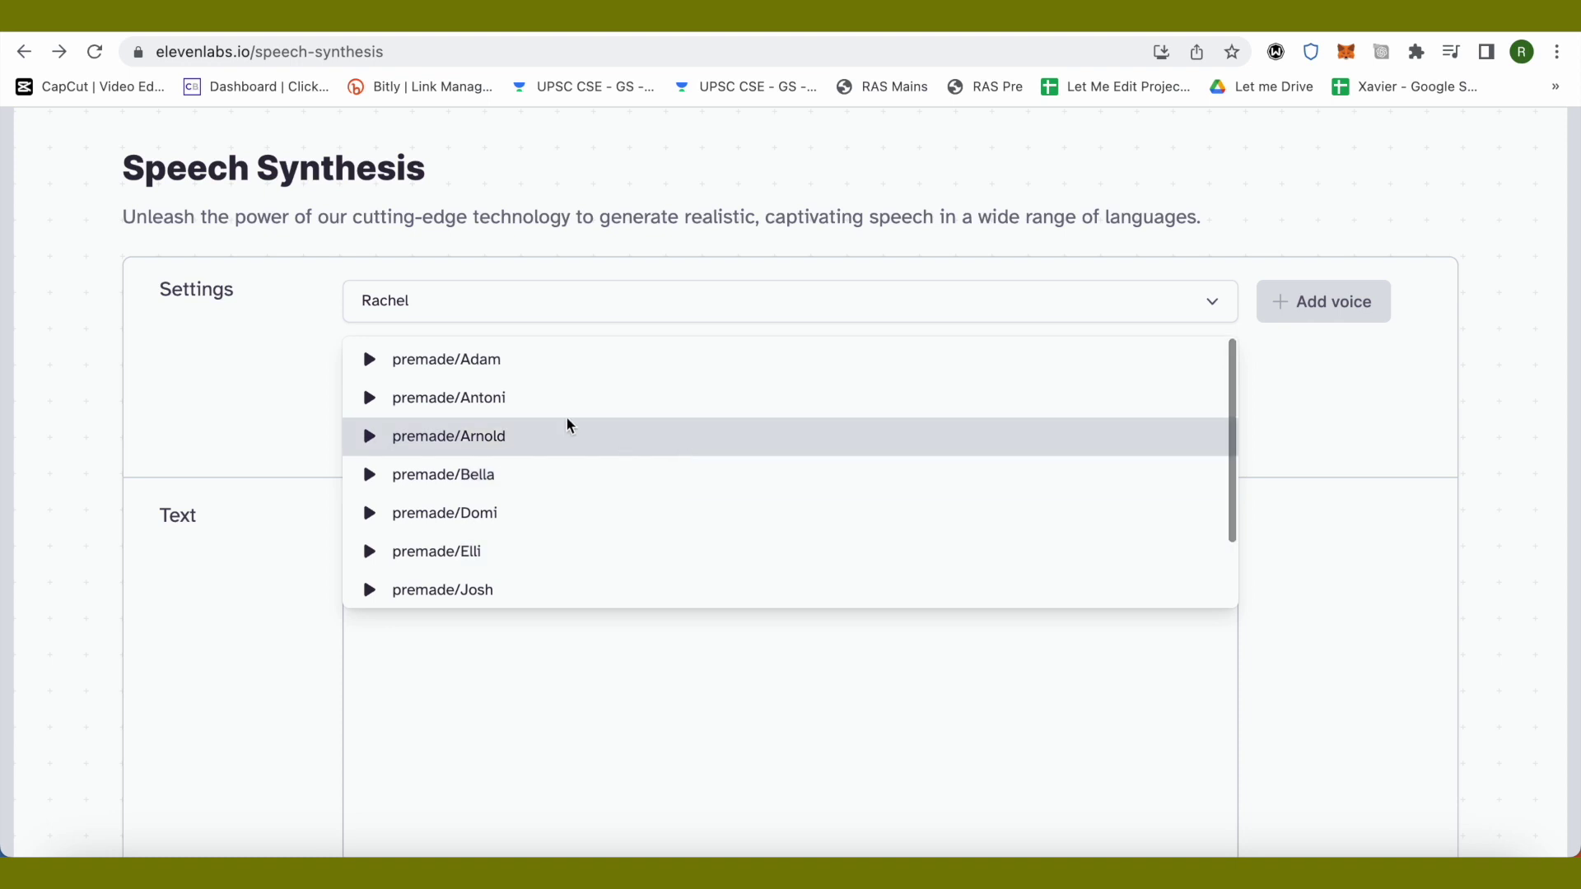
left_click(466, 356)
scroll(999, 571, "down", 4)
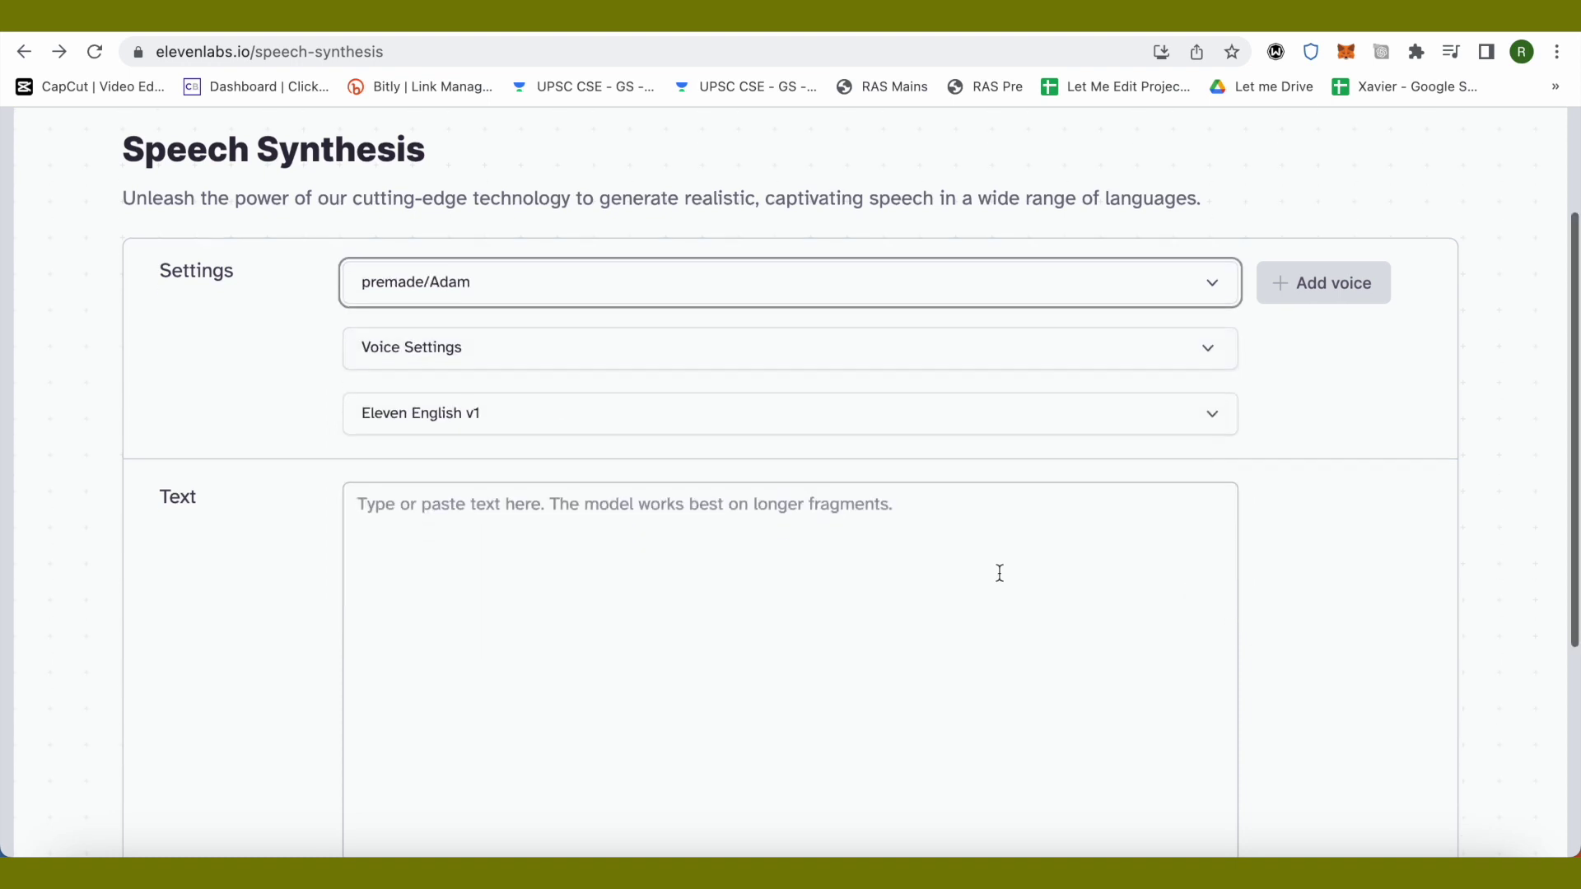
scroll(978, 592, "up", 5)
scroll(843, 648, "down", 2)
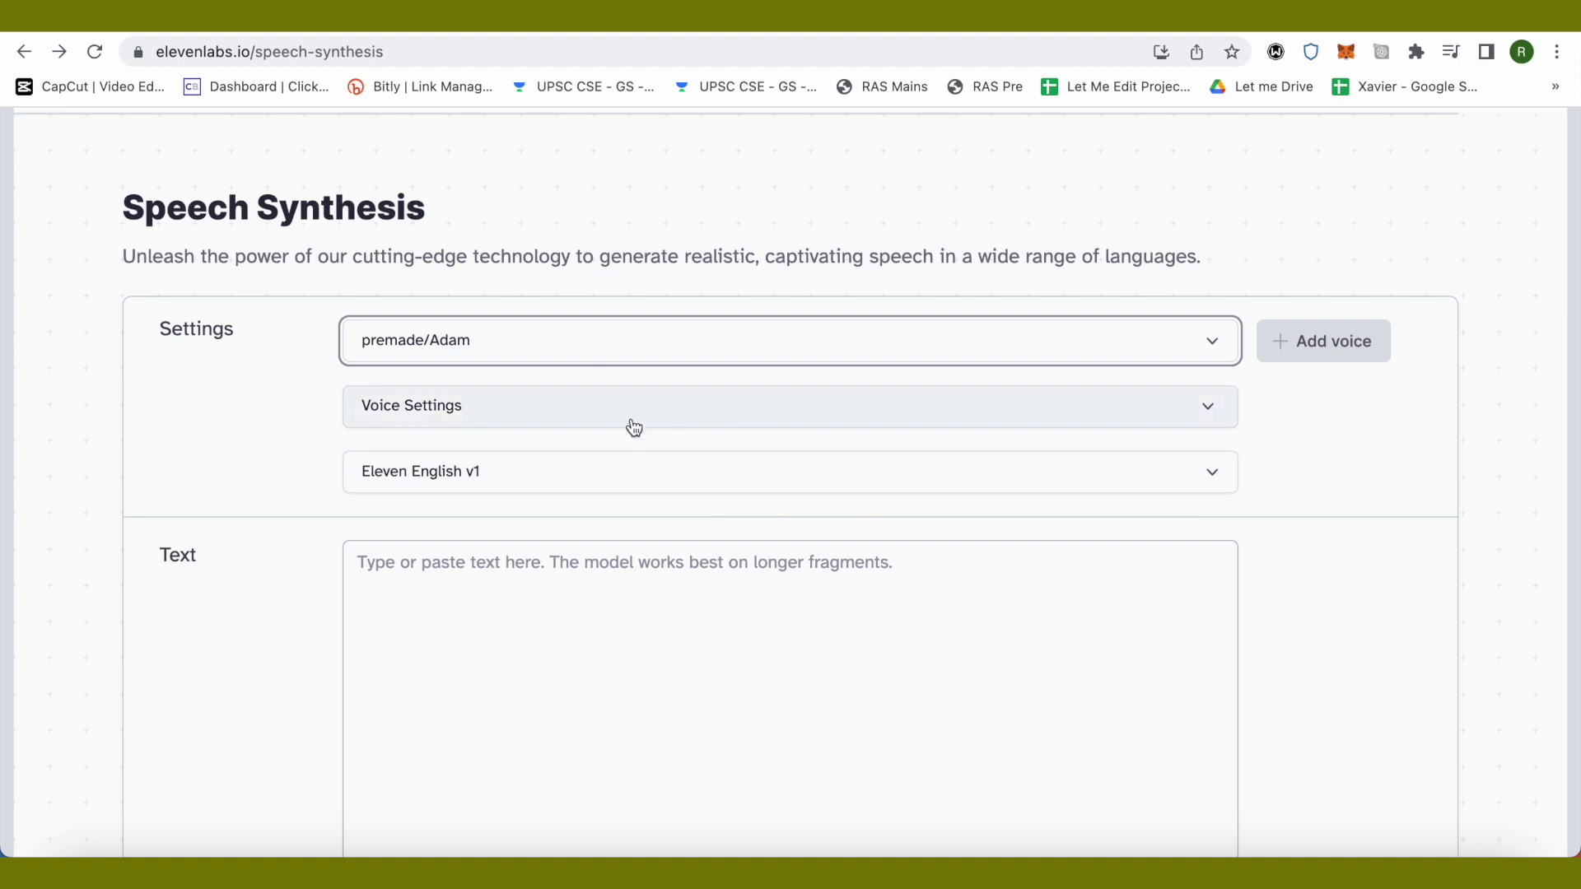
Try Stability near 47% and Clarity + Similarity near 59%, then reset both to defaults.
left_click(568, 422)
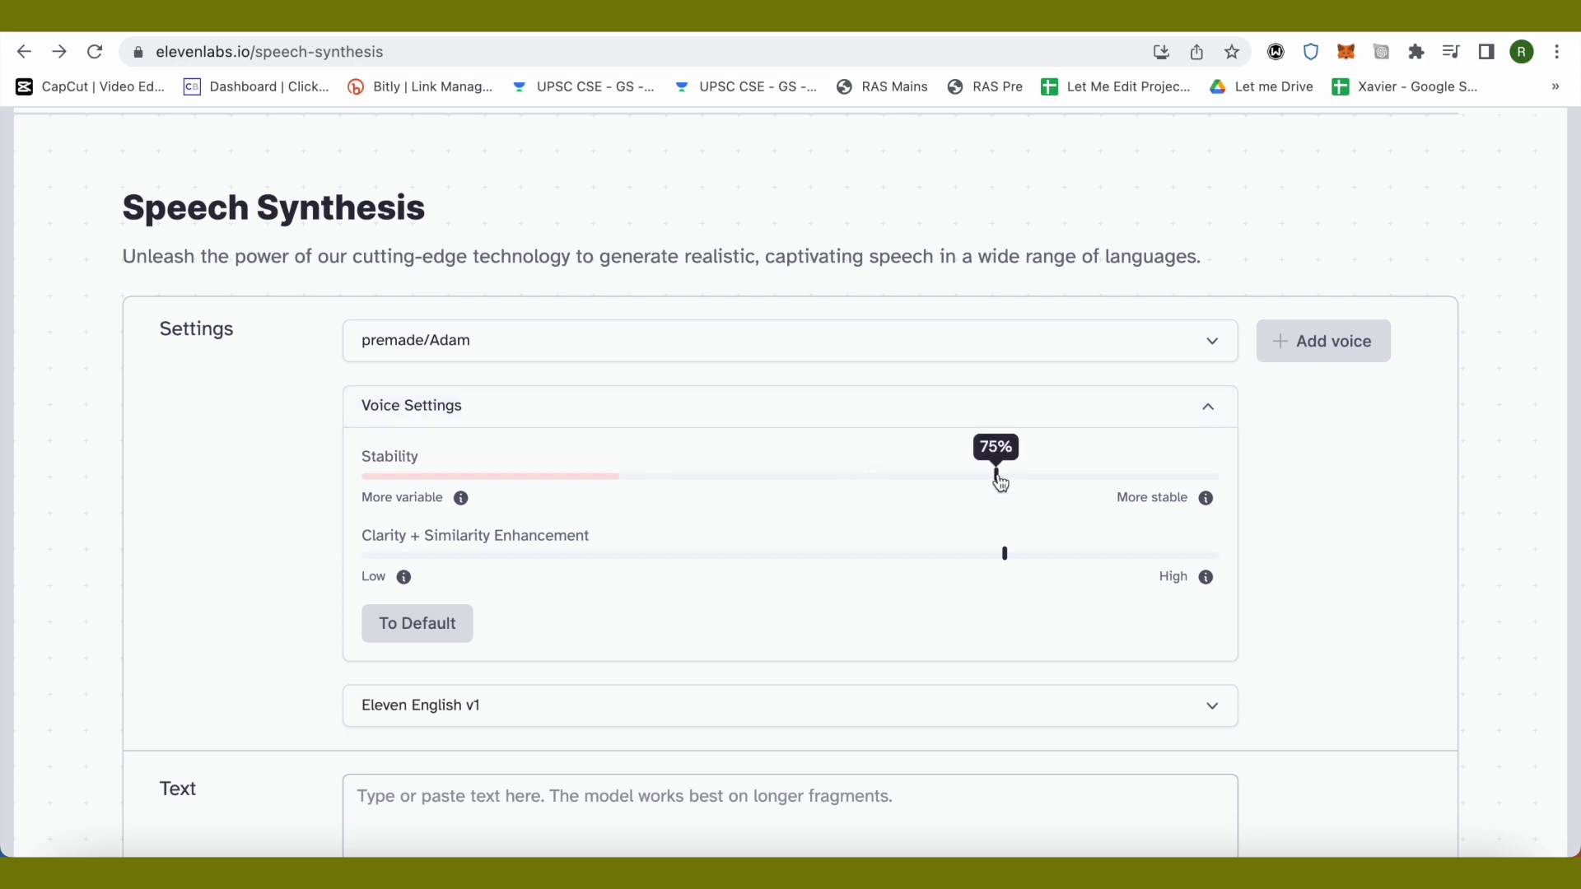
left_click_drag(997, 476, 636, 487)
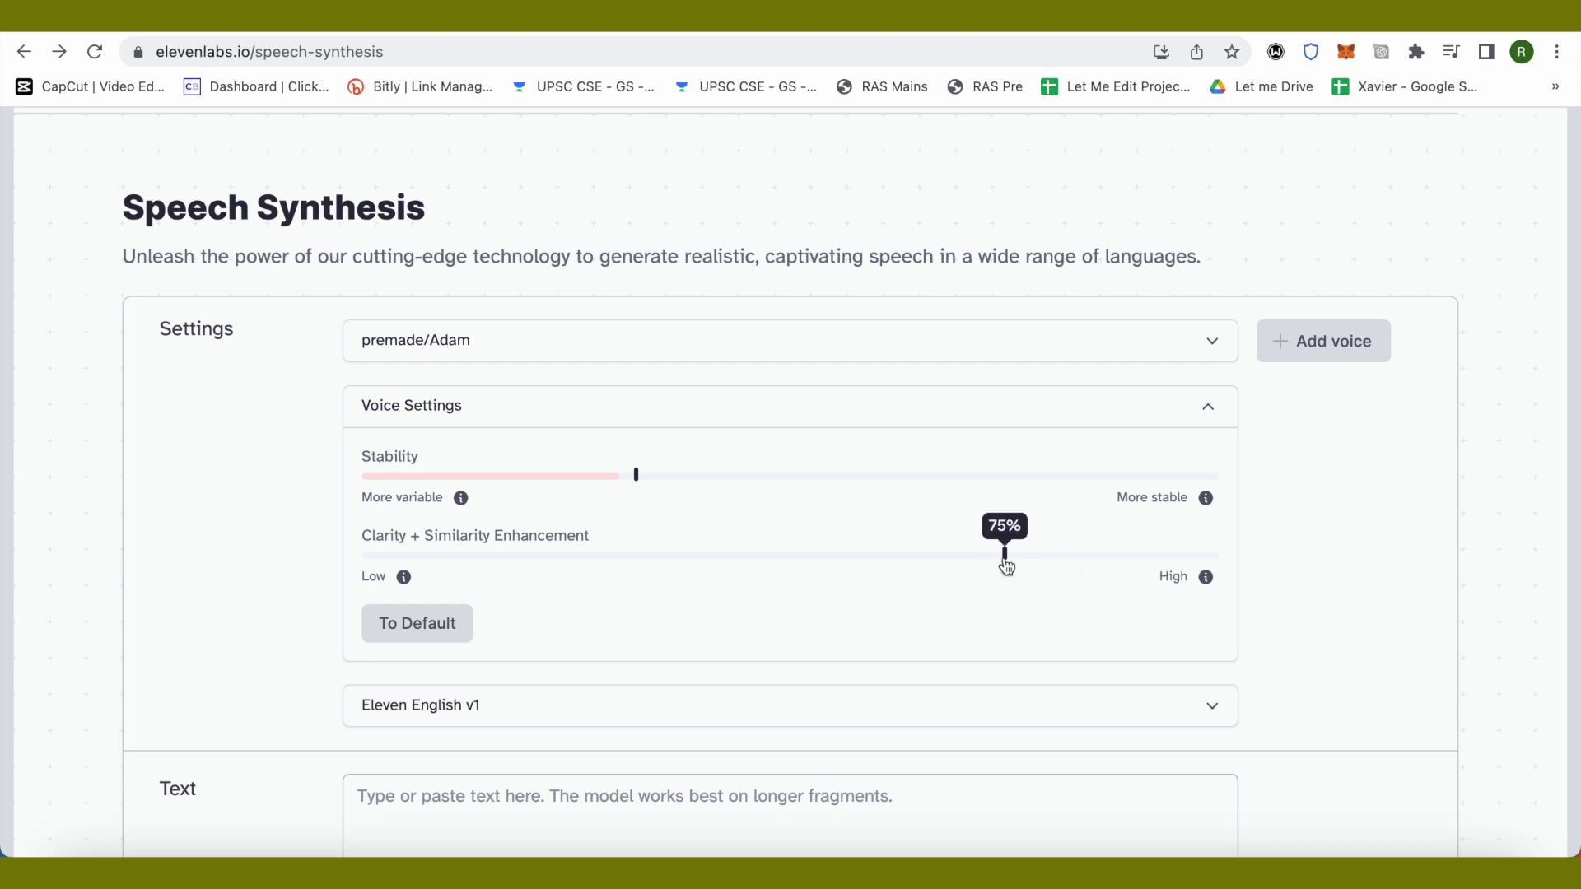
left_click_drag(1006, 566, 931, 577)
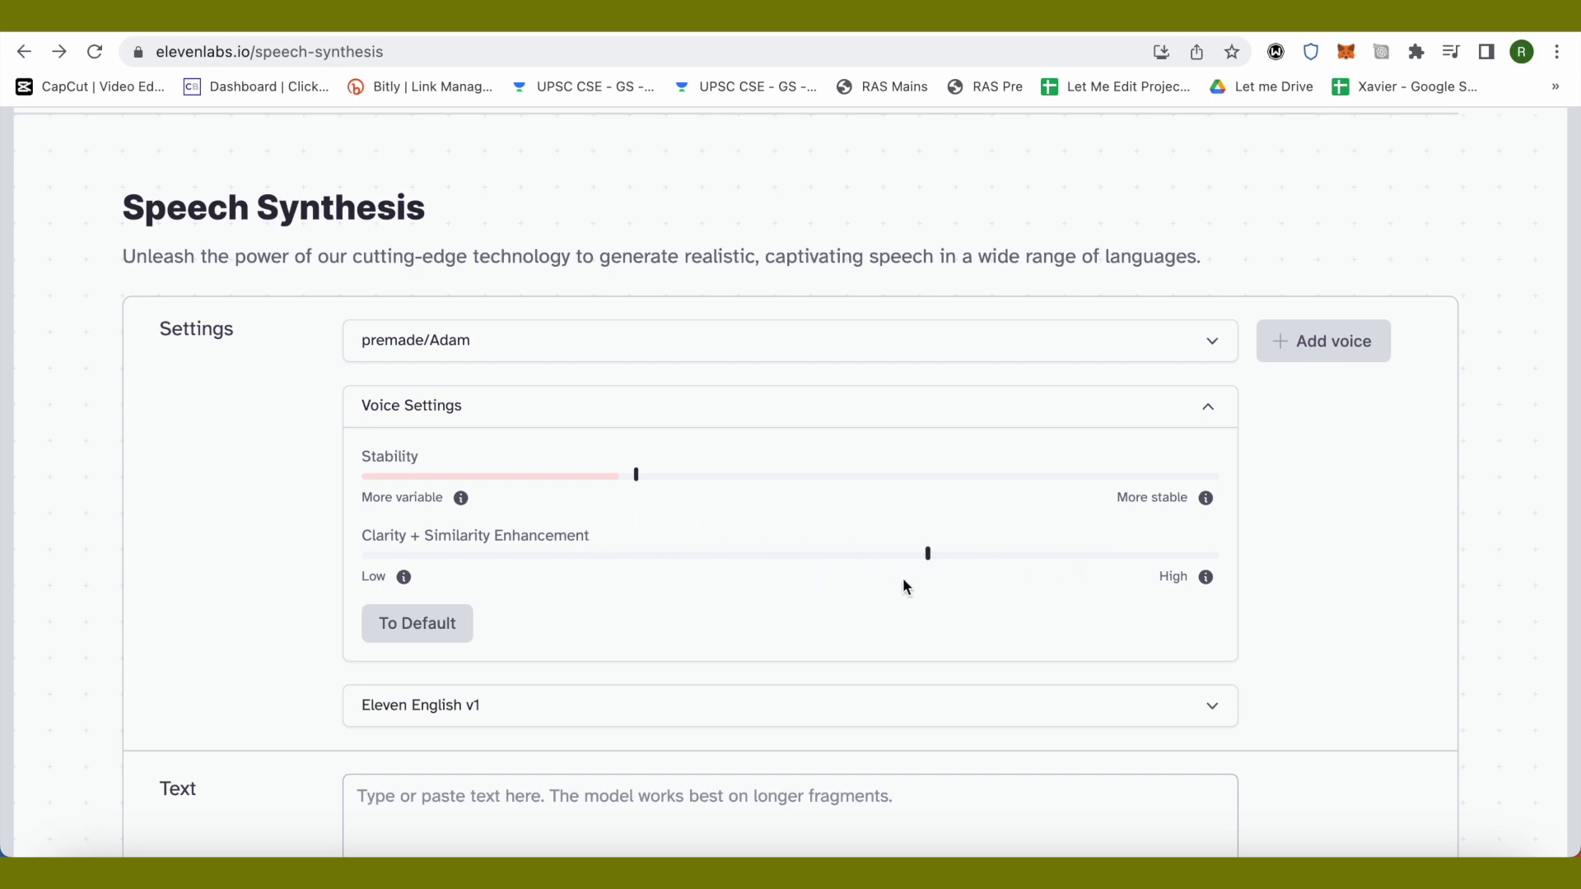
left_click(434, 636)
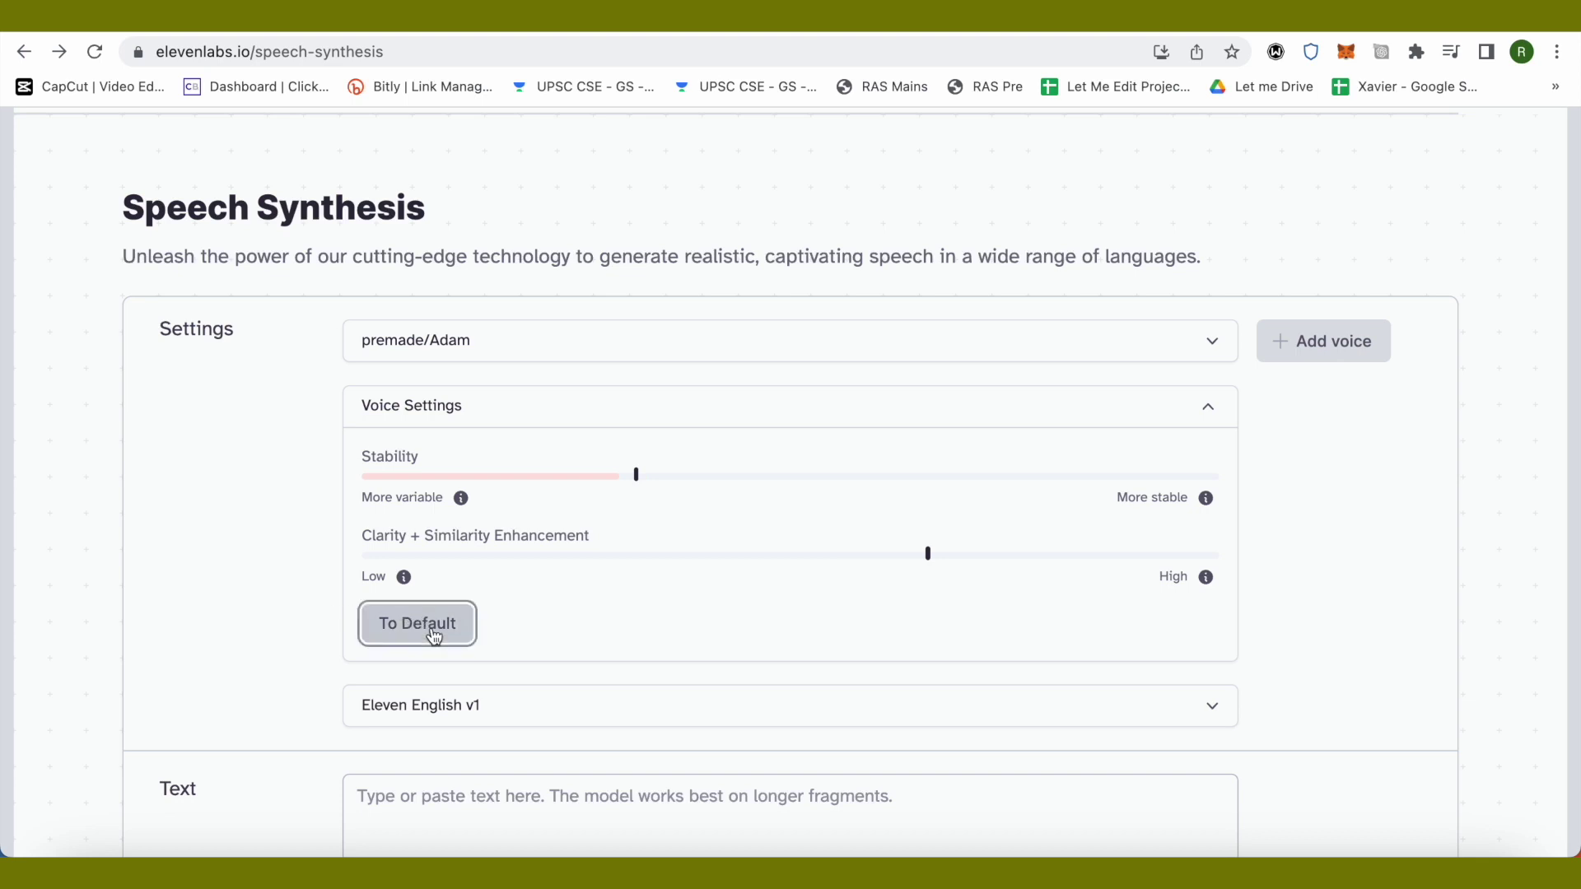
scroll(576, 626, "down", 1)
left_click(658, 611)
Choose the Eleven Multilingual v1 model in place of Eleven English v1.
key("Escape")
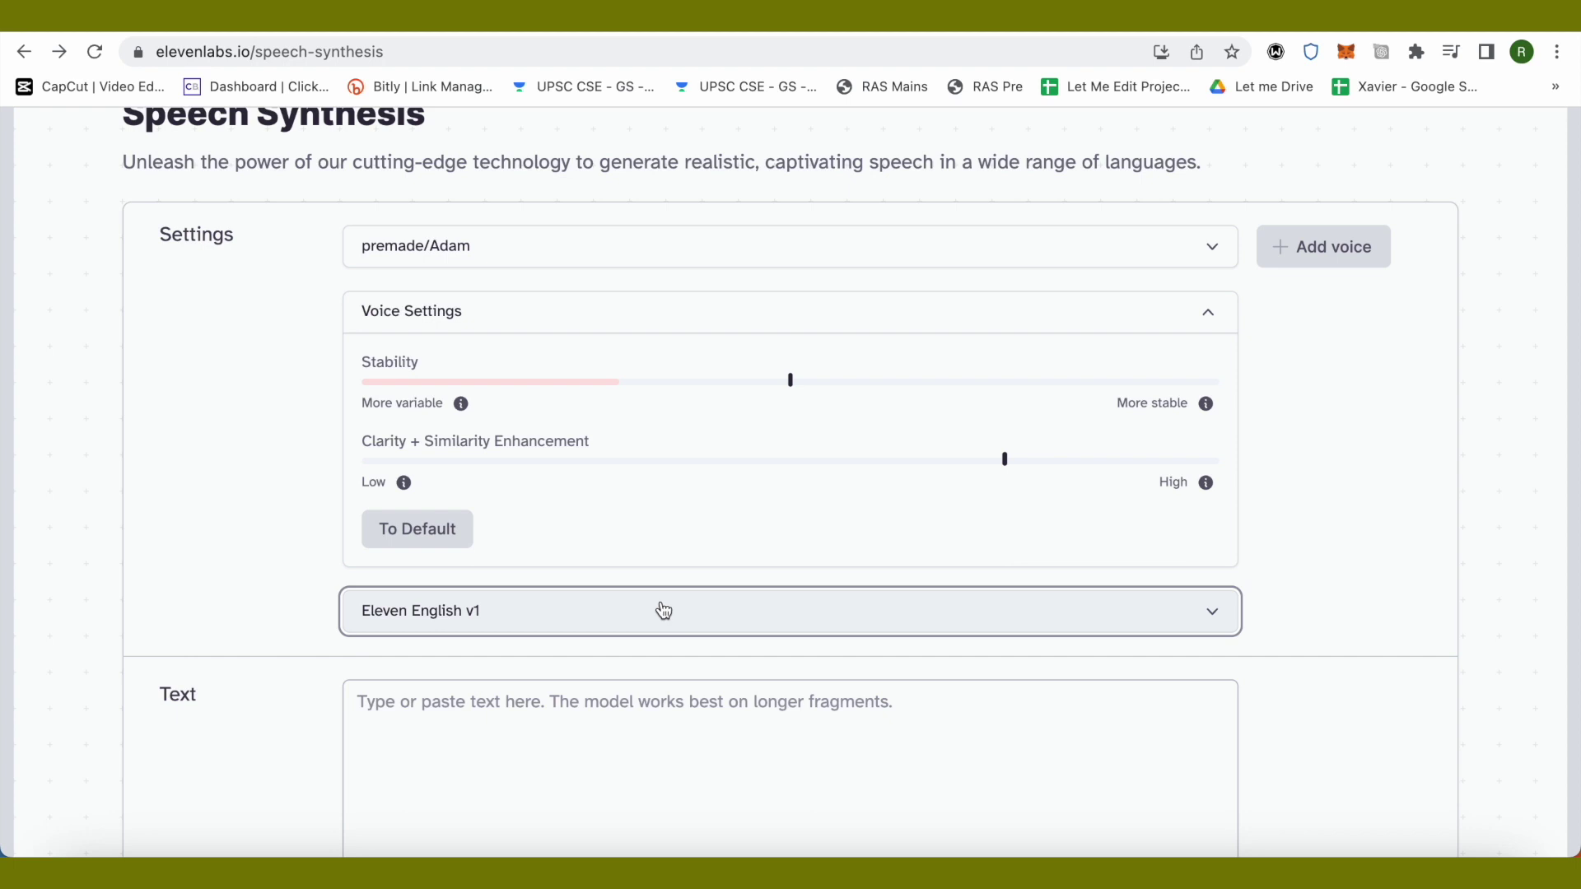
left_click(687, 618)
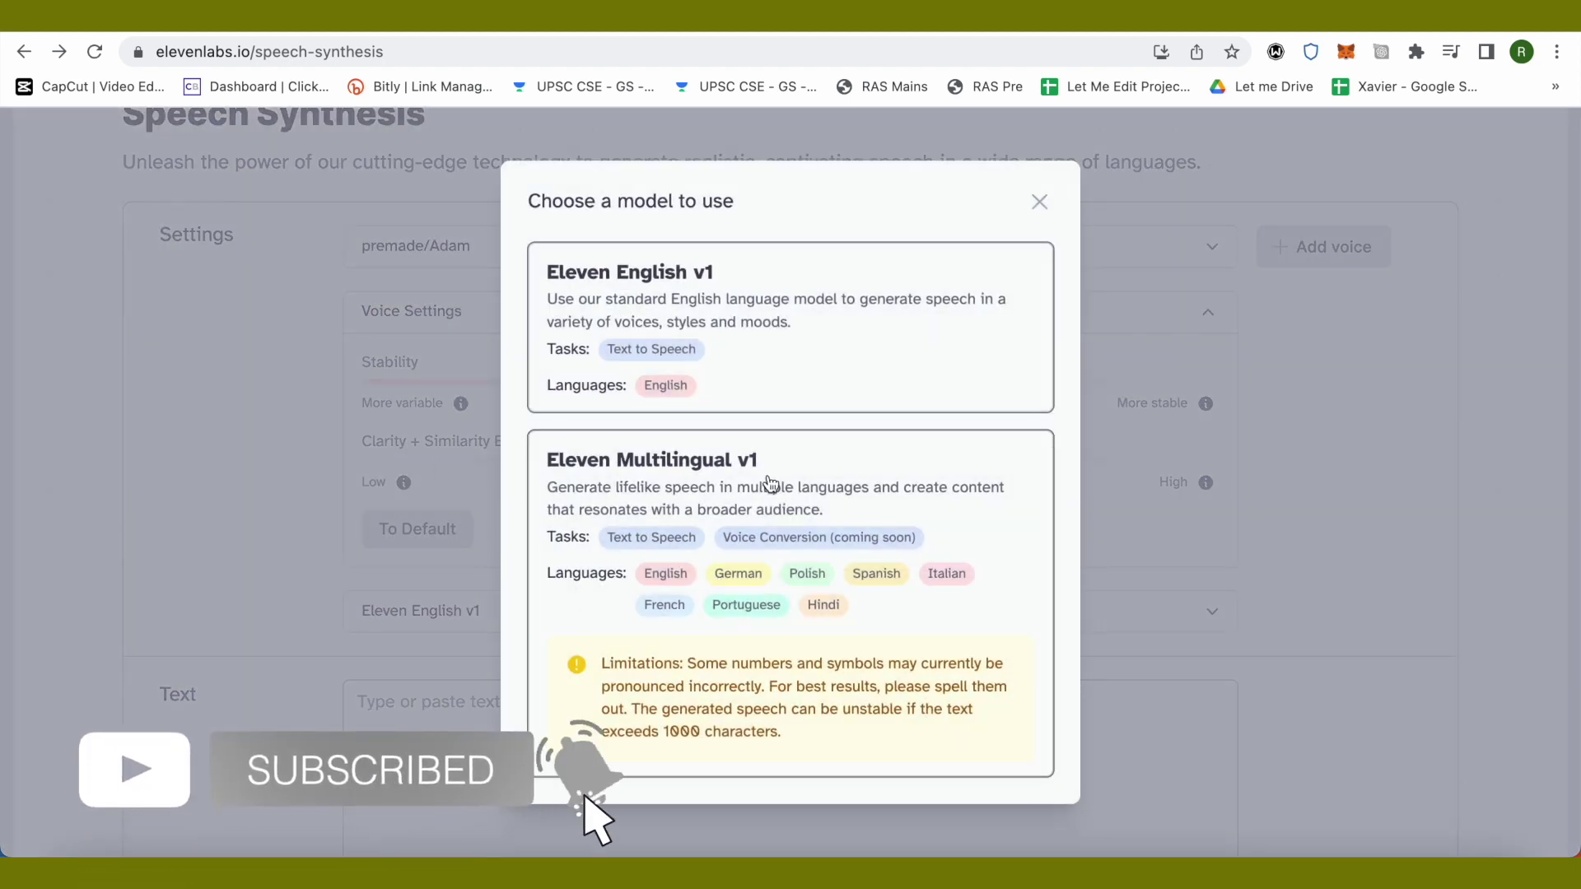
left_click(946, 497)
Recheck the voice and model lists, keeping Adam and Multilingual v1 selected.
left_click(448, 257)
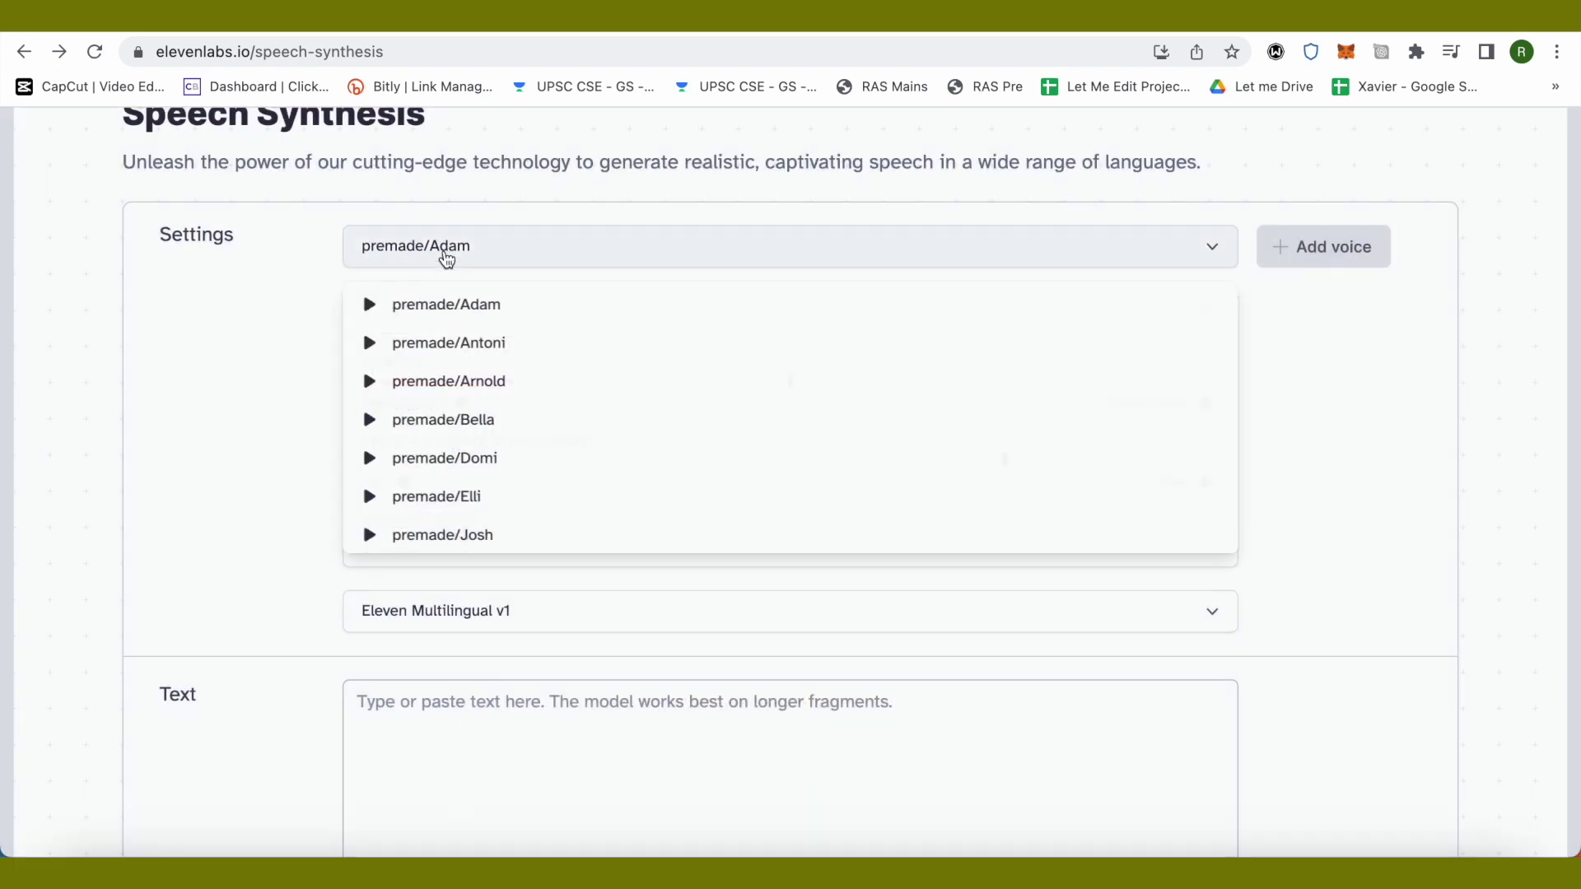
left_click(303, 590)
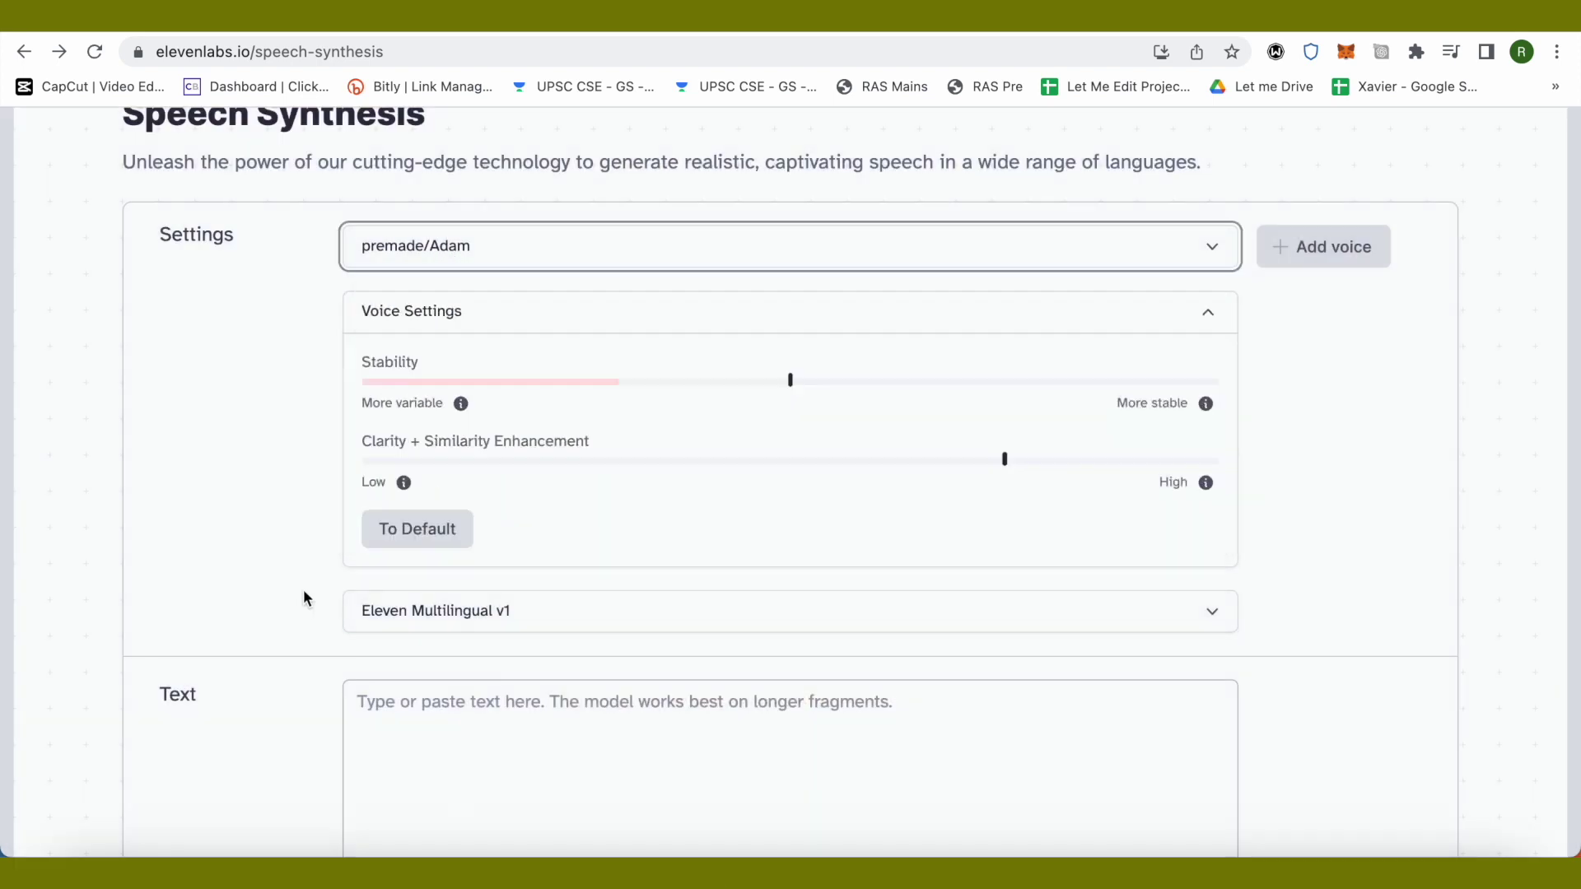
left_click(535, 622)
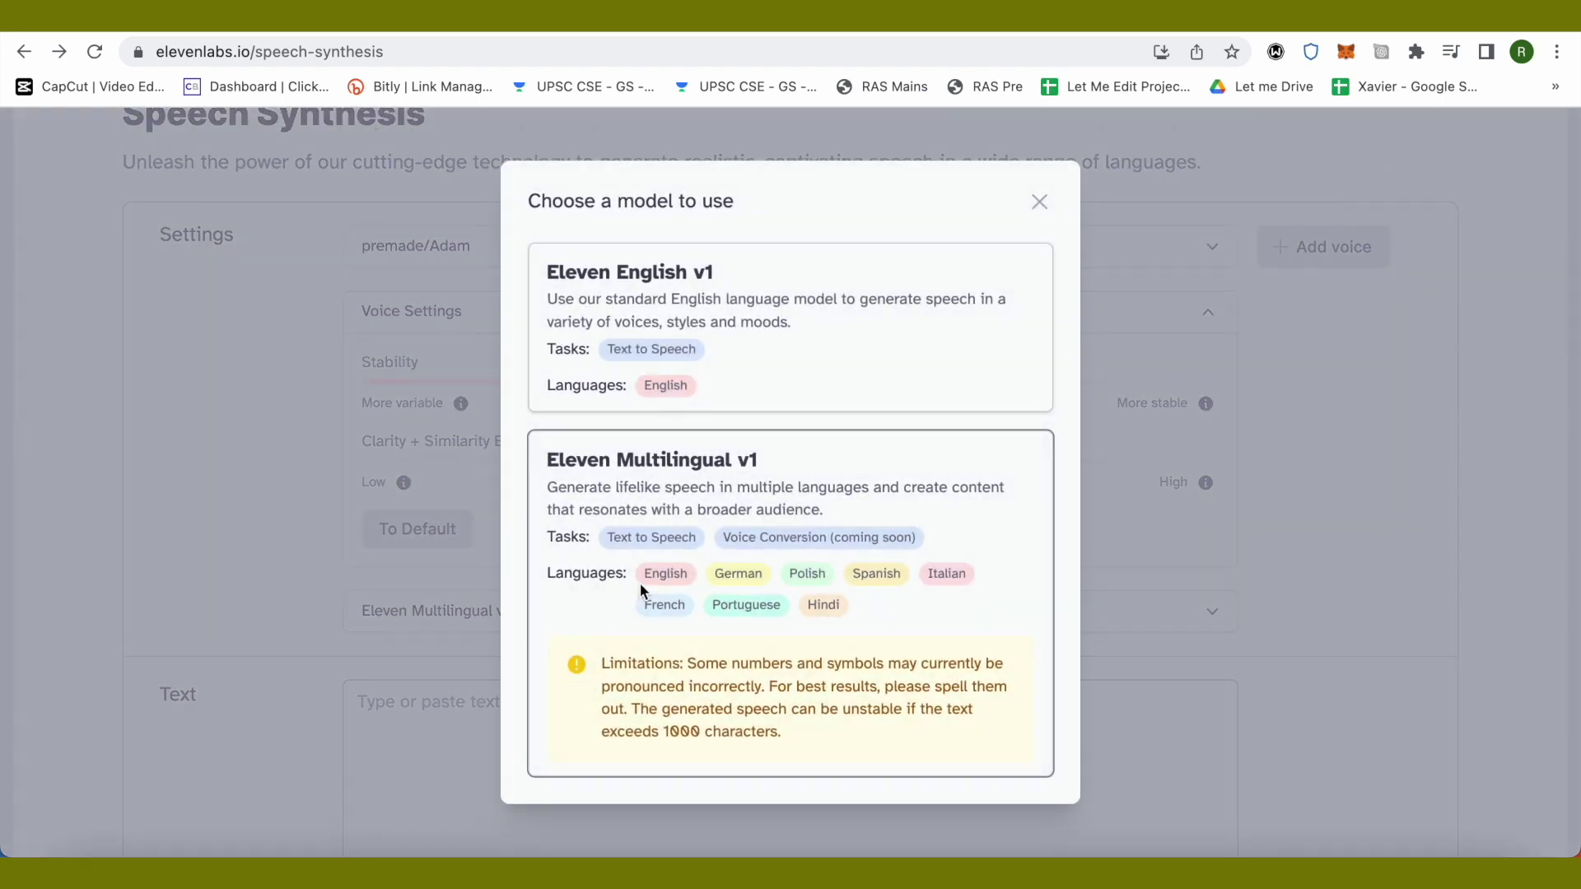
left_click(952, 610)
scroll(349, 445, "down", 5)
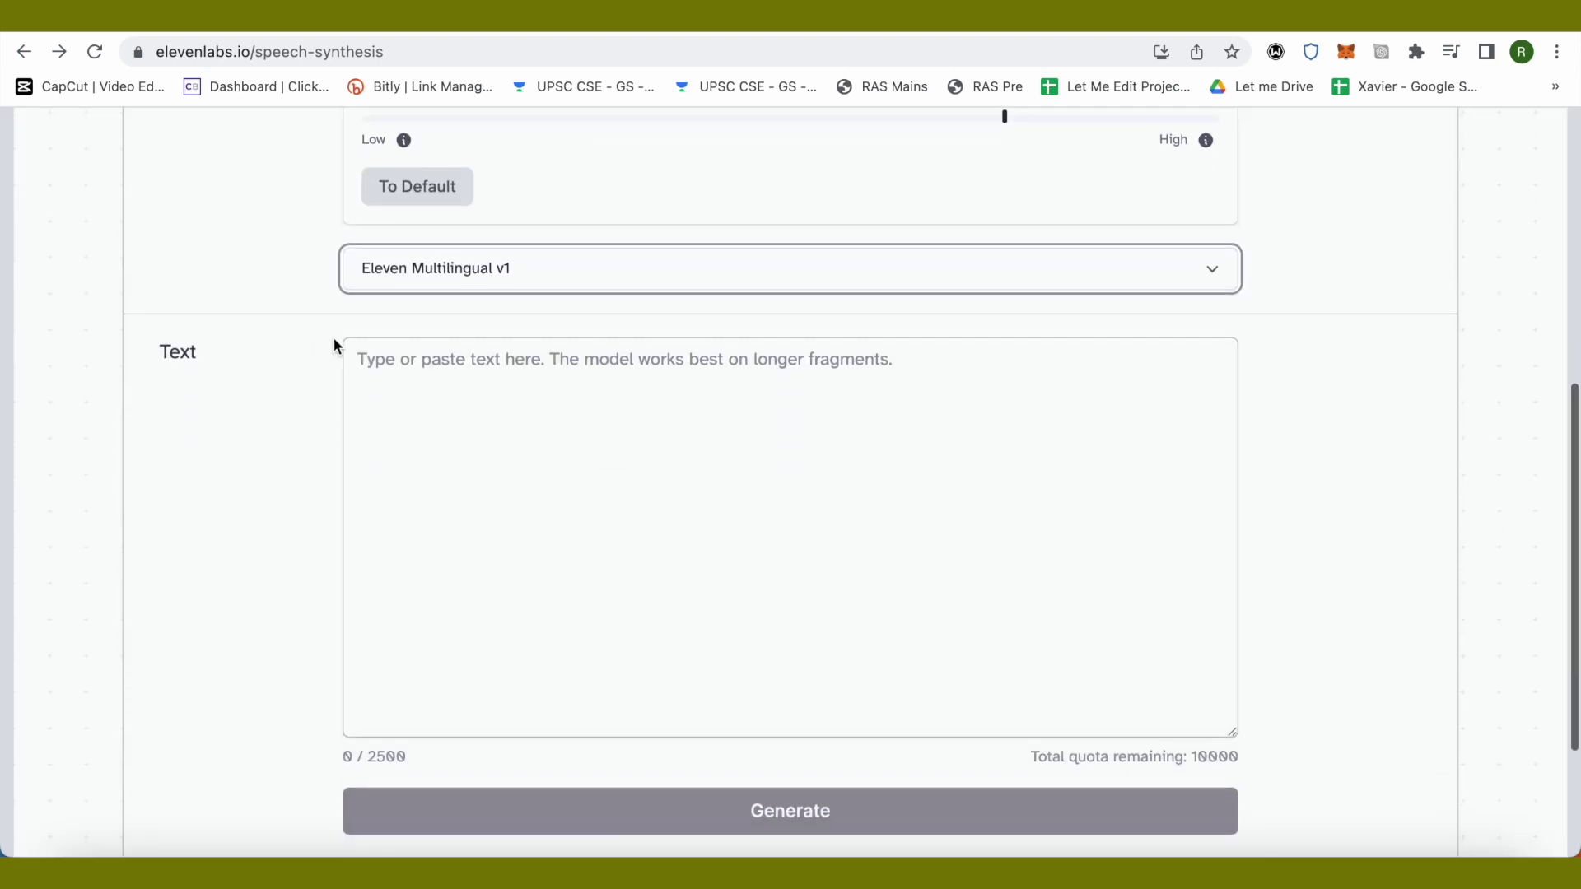
Enter 'Hello Everyone,' as the text to speak.
type("H")
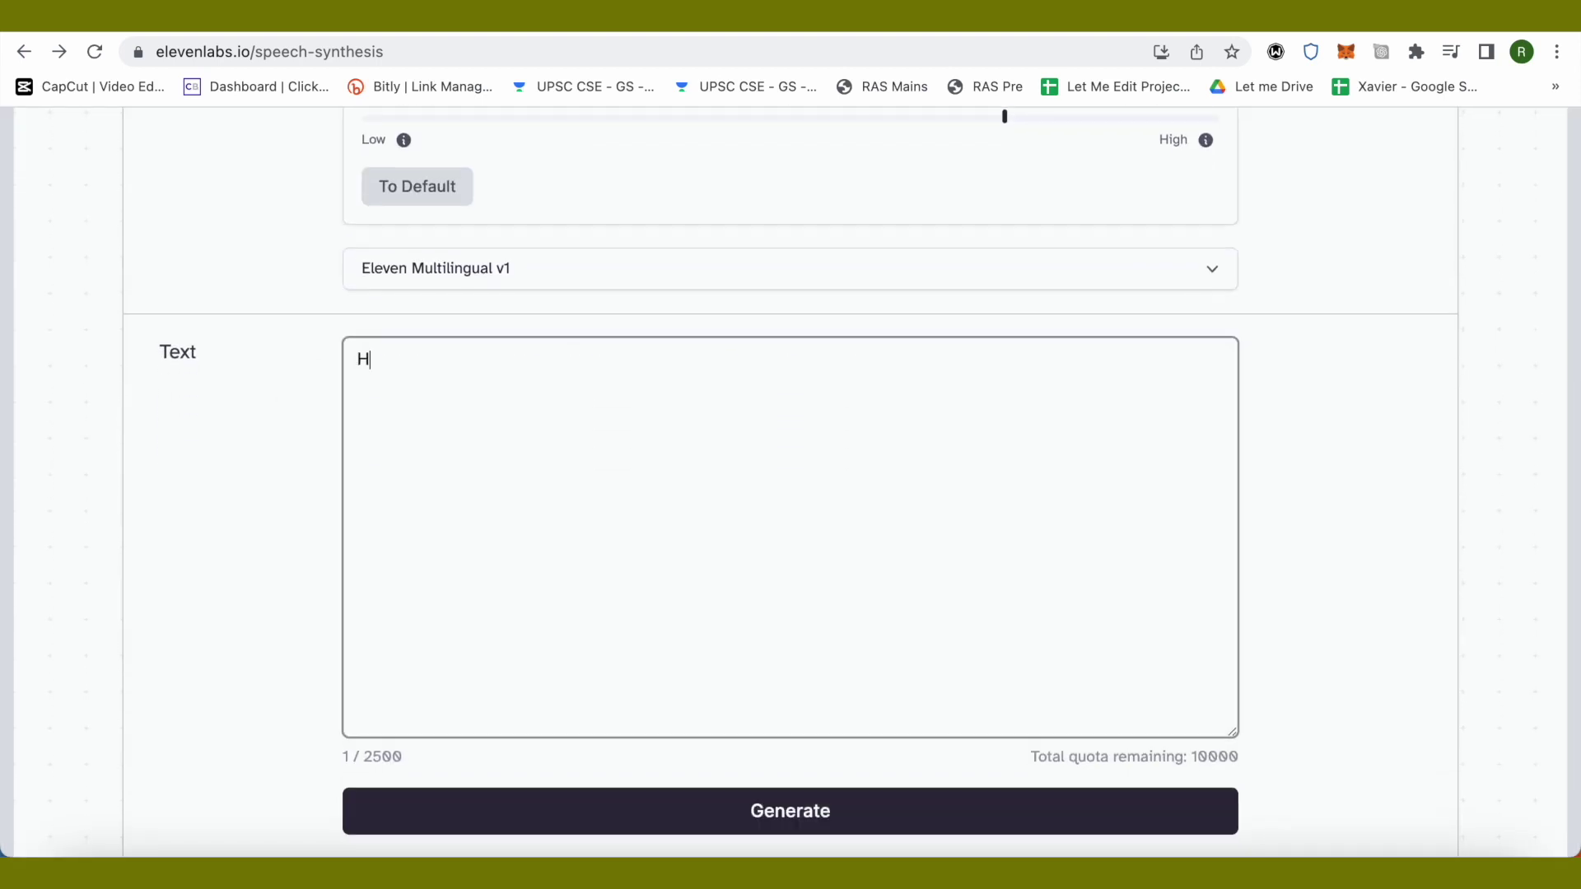
type("ello Everyone,")
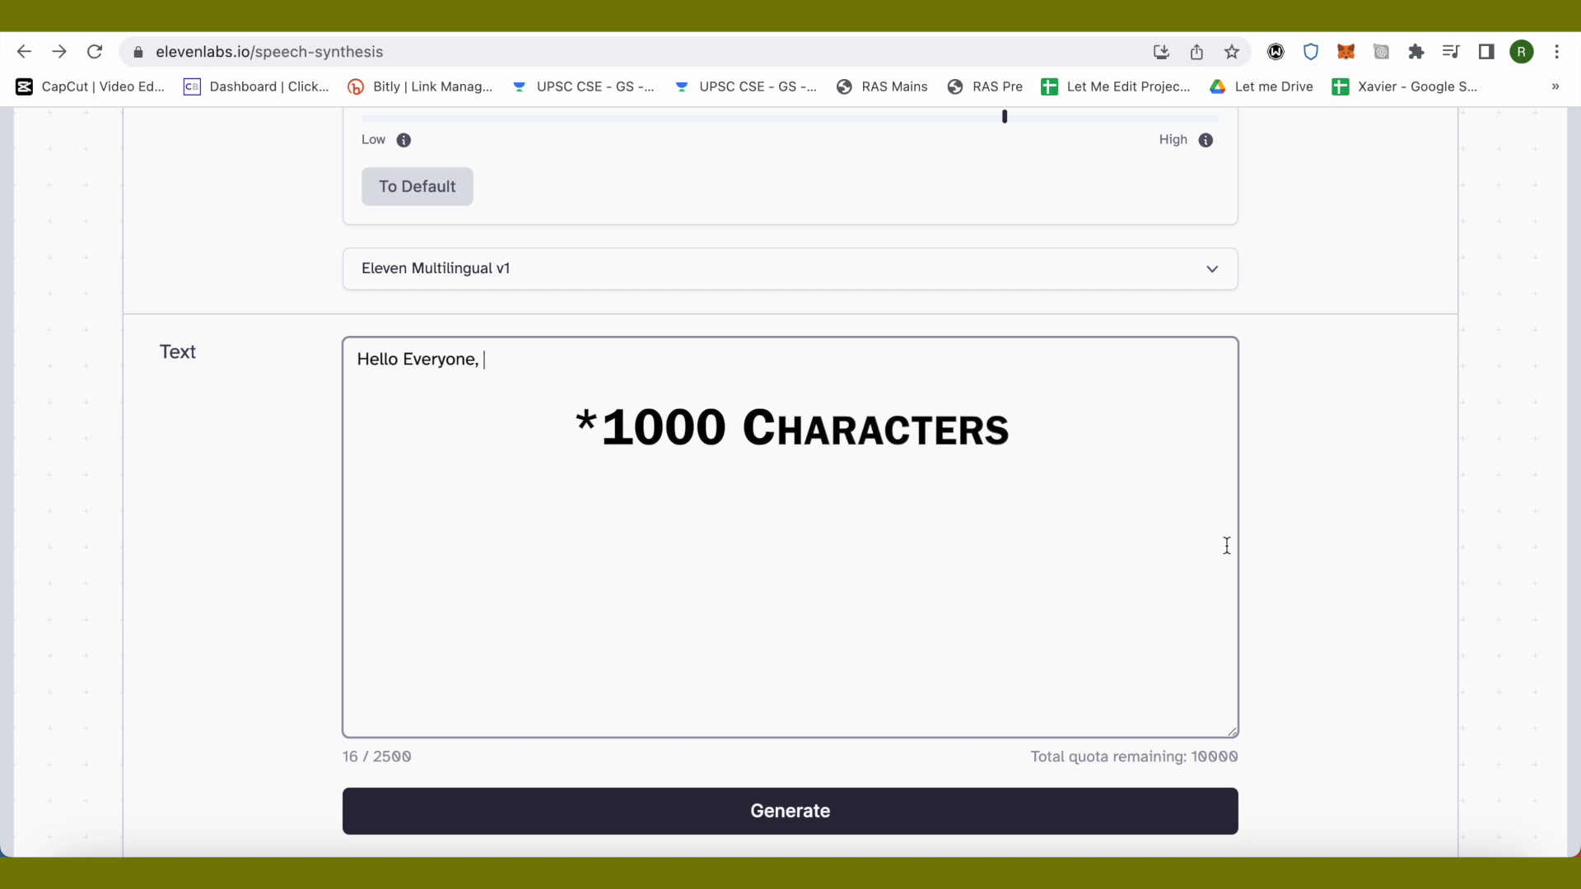
scroll(1336, 550, "down", 2)
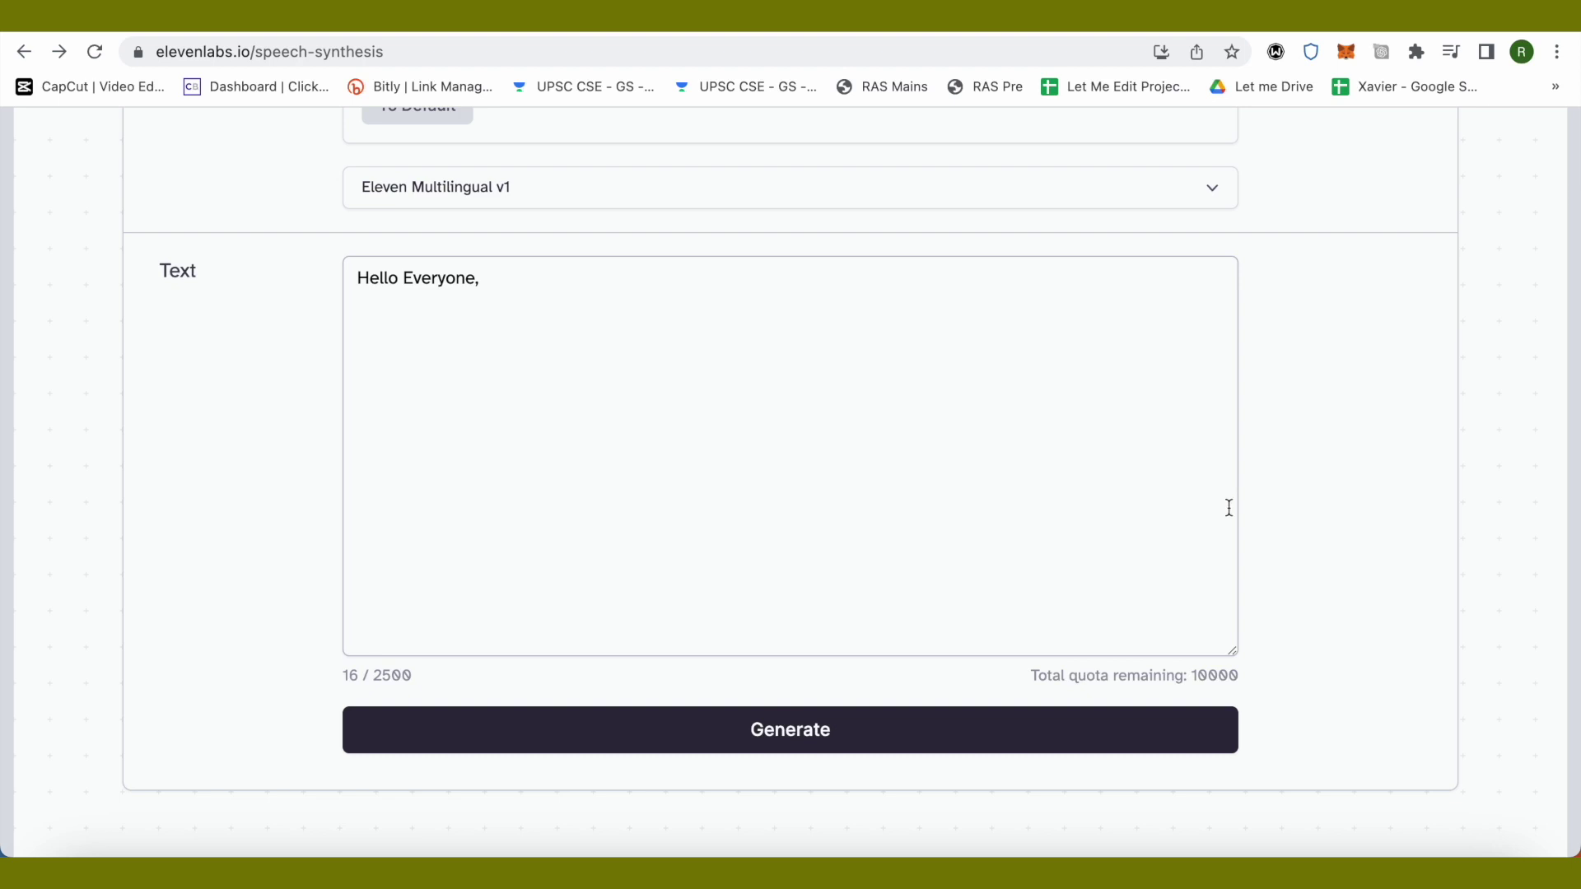
left_click(493, 321)
Highlight the remaining quota and 2500-character limit, then go to VoiceLab.
mouse_move(1234, 675)
left_mouse_down()
mouse_move(1147, 675)
mouse_move(1235, 675)
left_mouse_up()
left_click_drag(409, 682, 375, 683)
left_click(305, 638)
scroll(1277, 560, "up", 3)
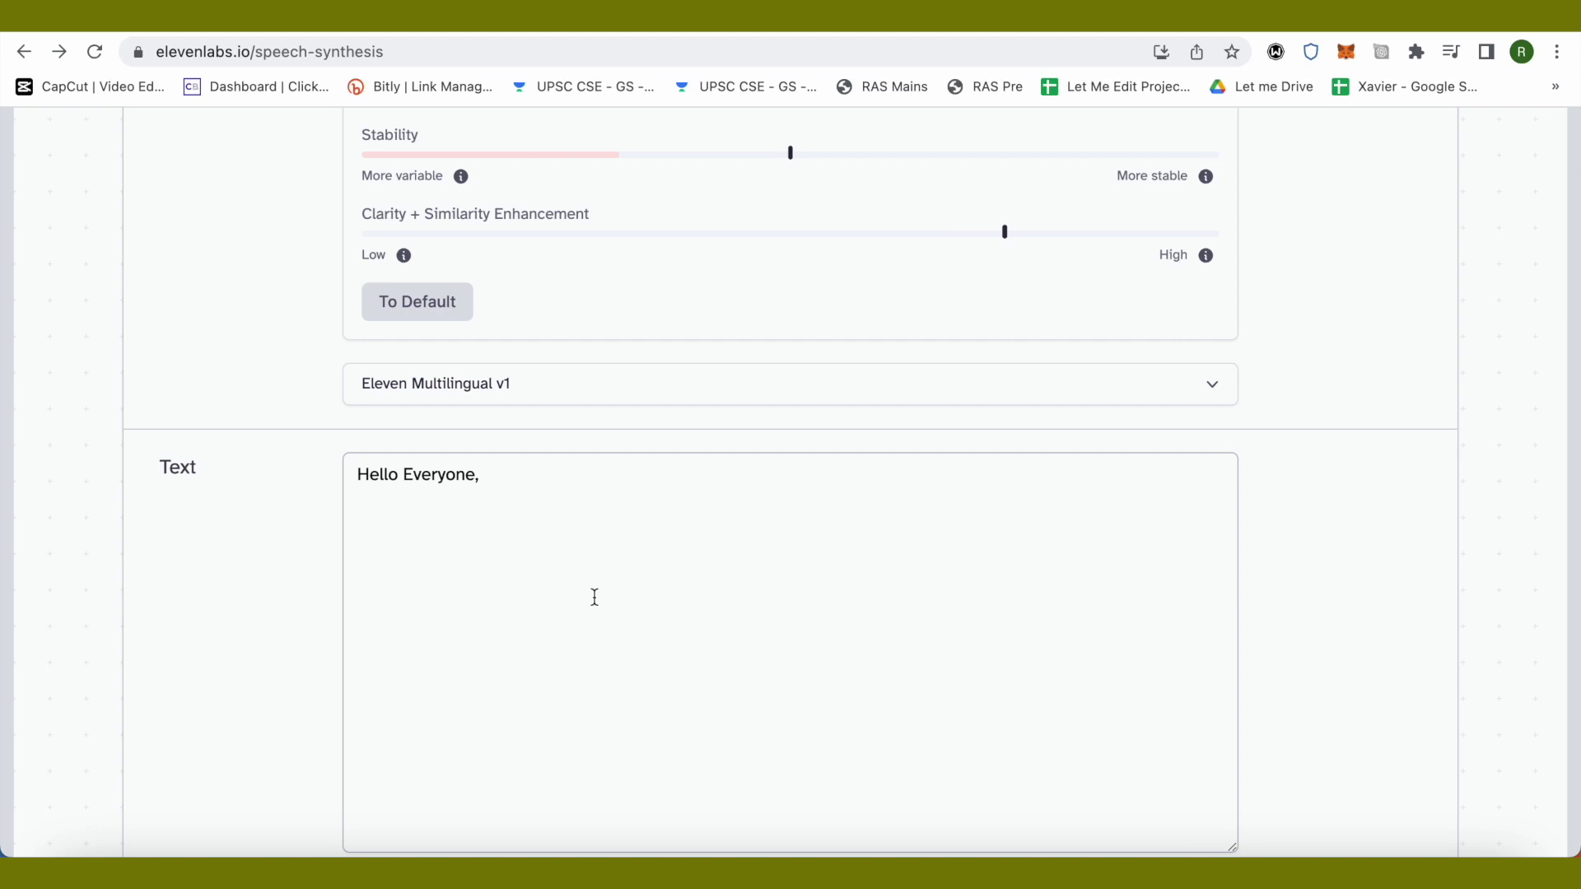
scroll(1325, 550, "up", 2)
scroll(1310, 533, "up", 5)
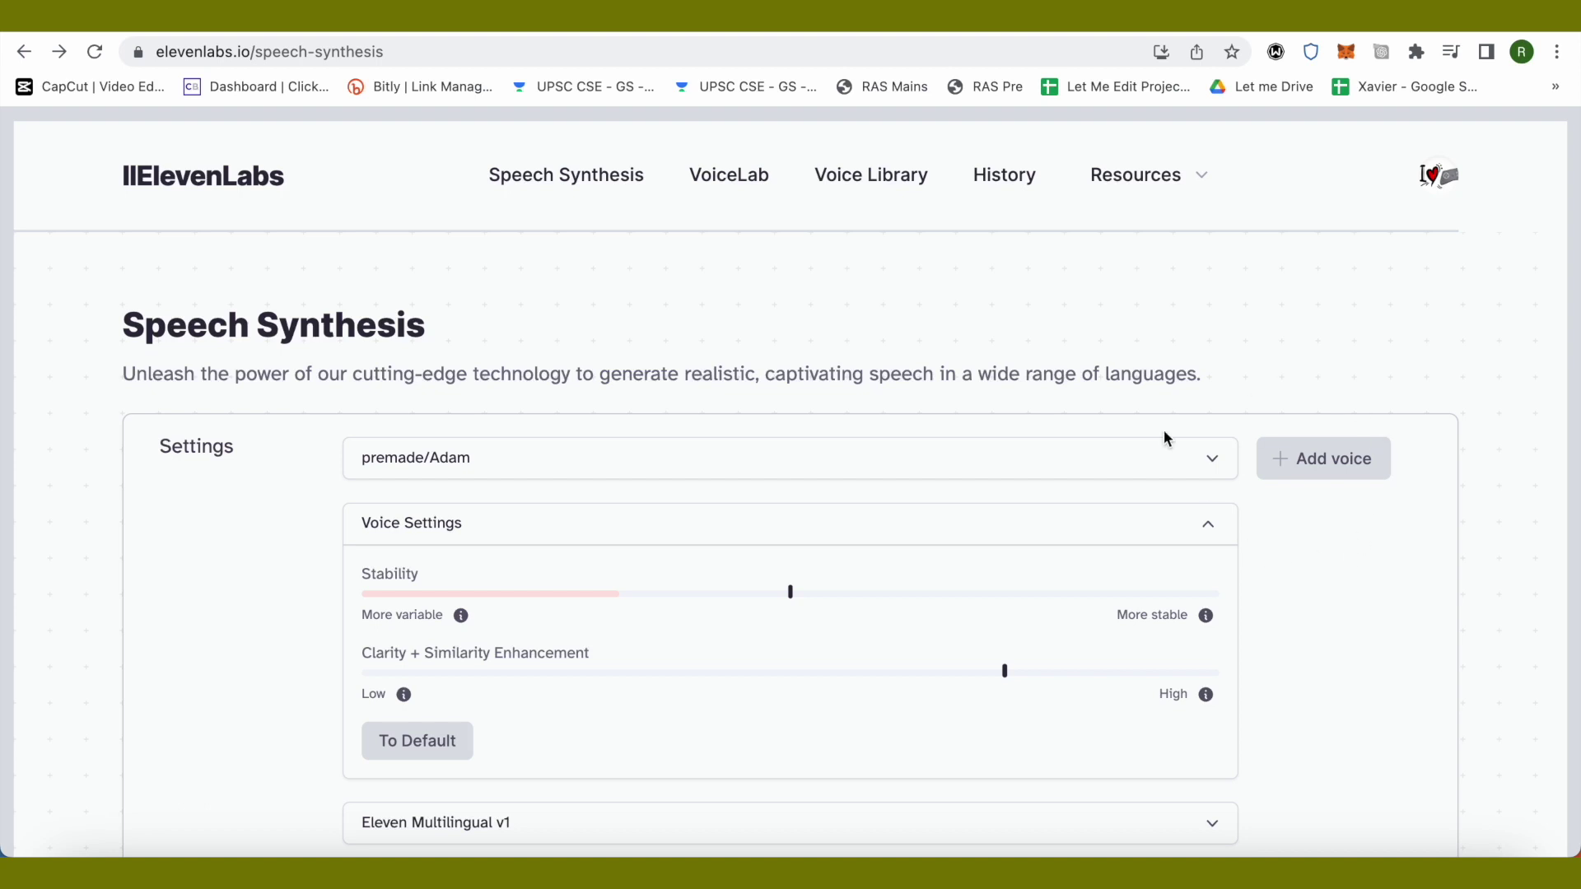
left_click(1324, 470)
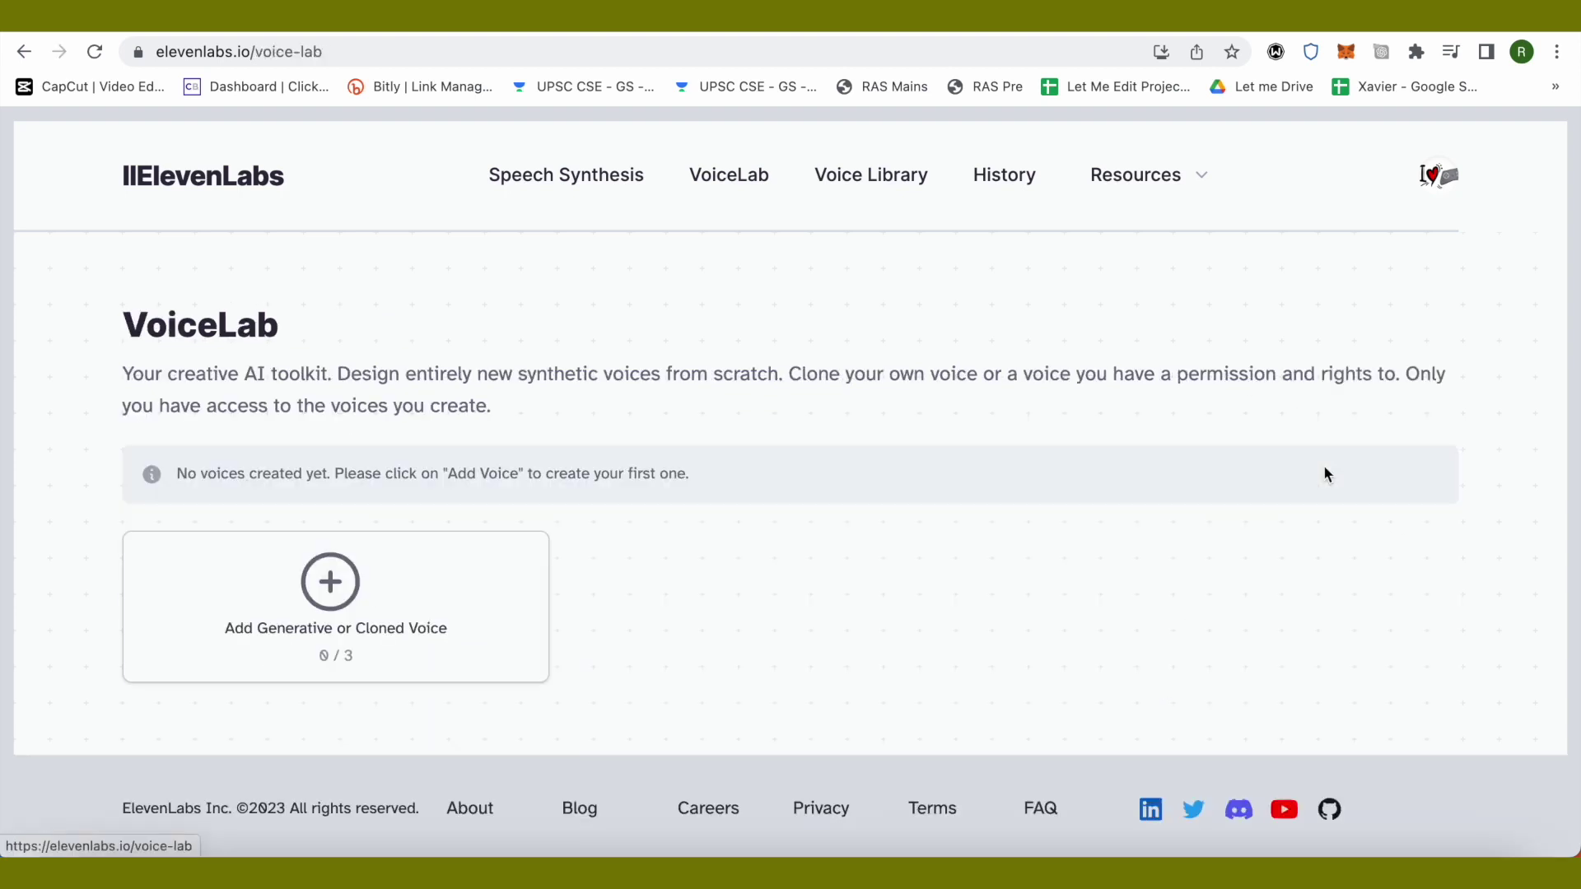
left_click(345, 604)
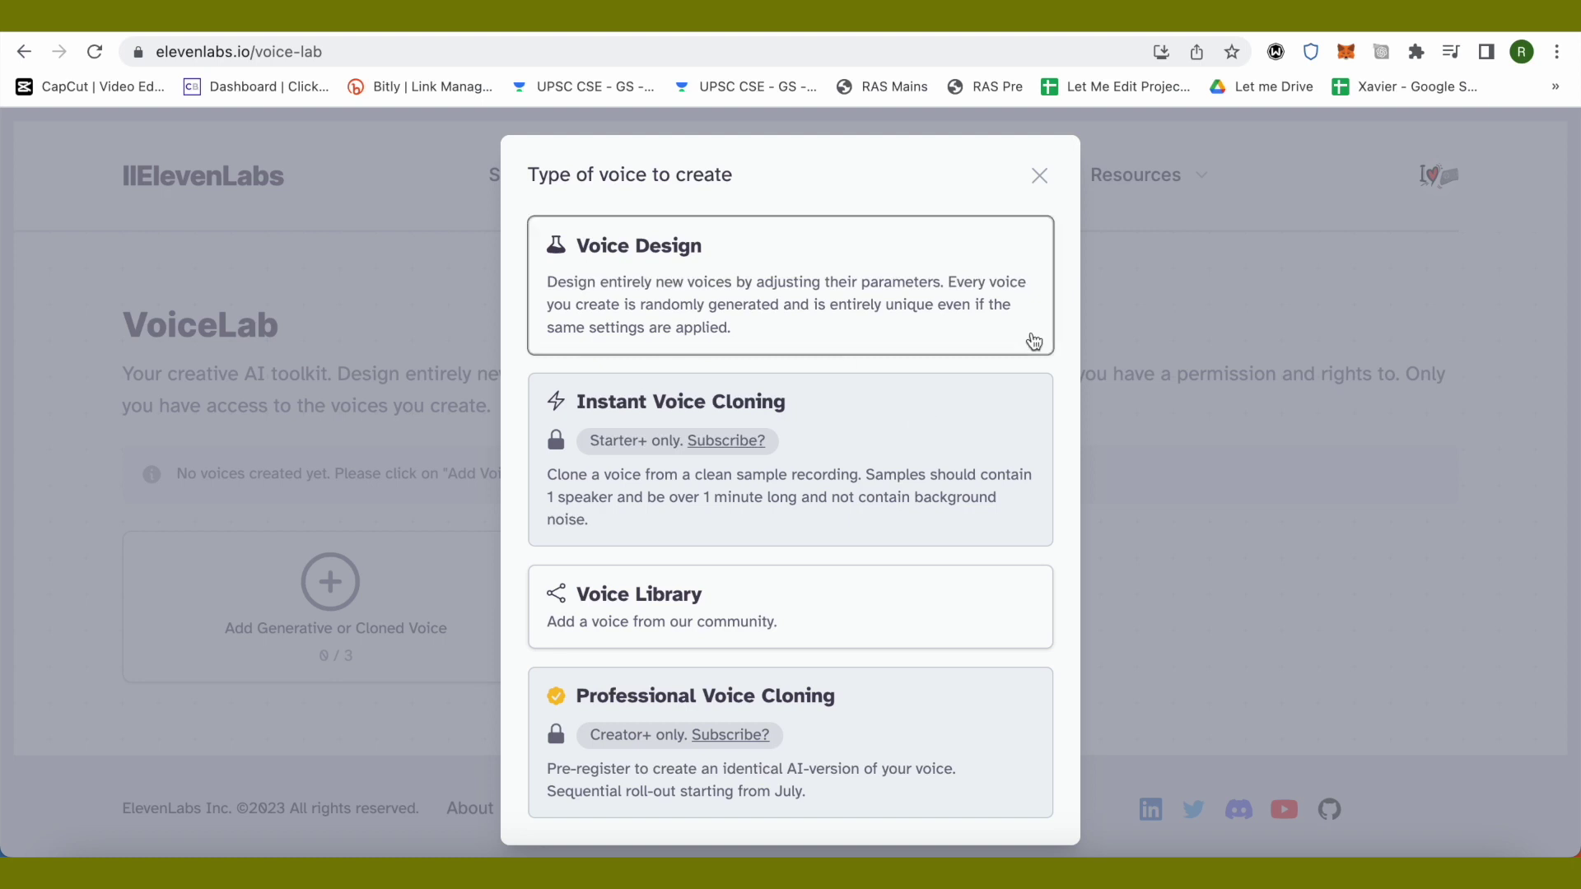
left_click(1039, 175)
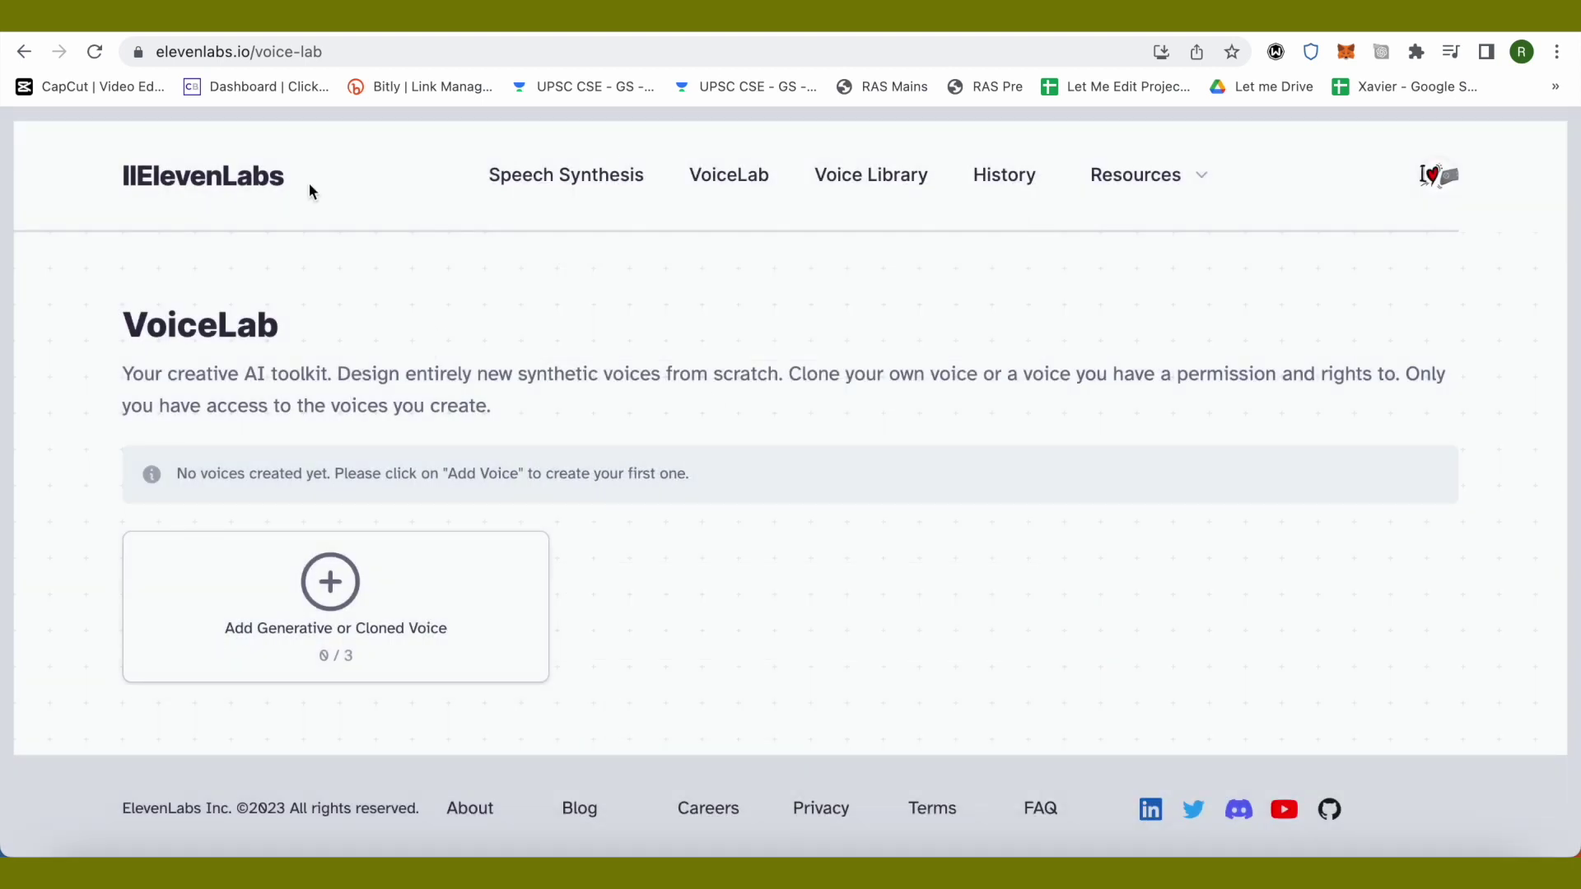
left_click(580, 181)
Review the voice settings and premade voice list, keeping premade/Adam selected.
left_click(671, 525)
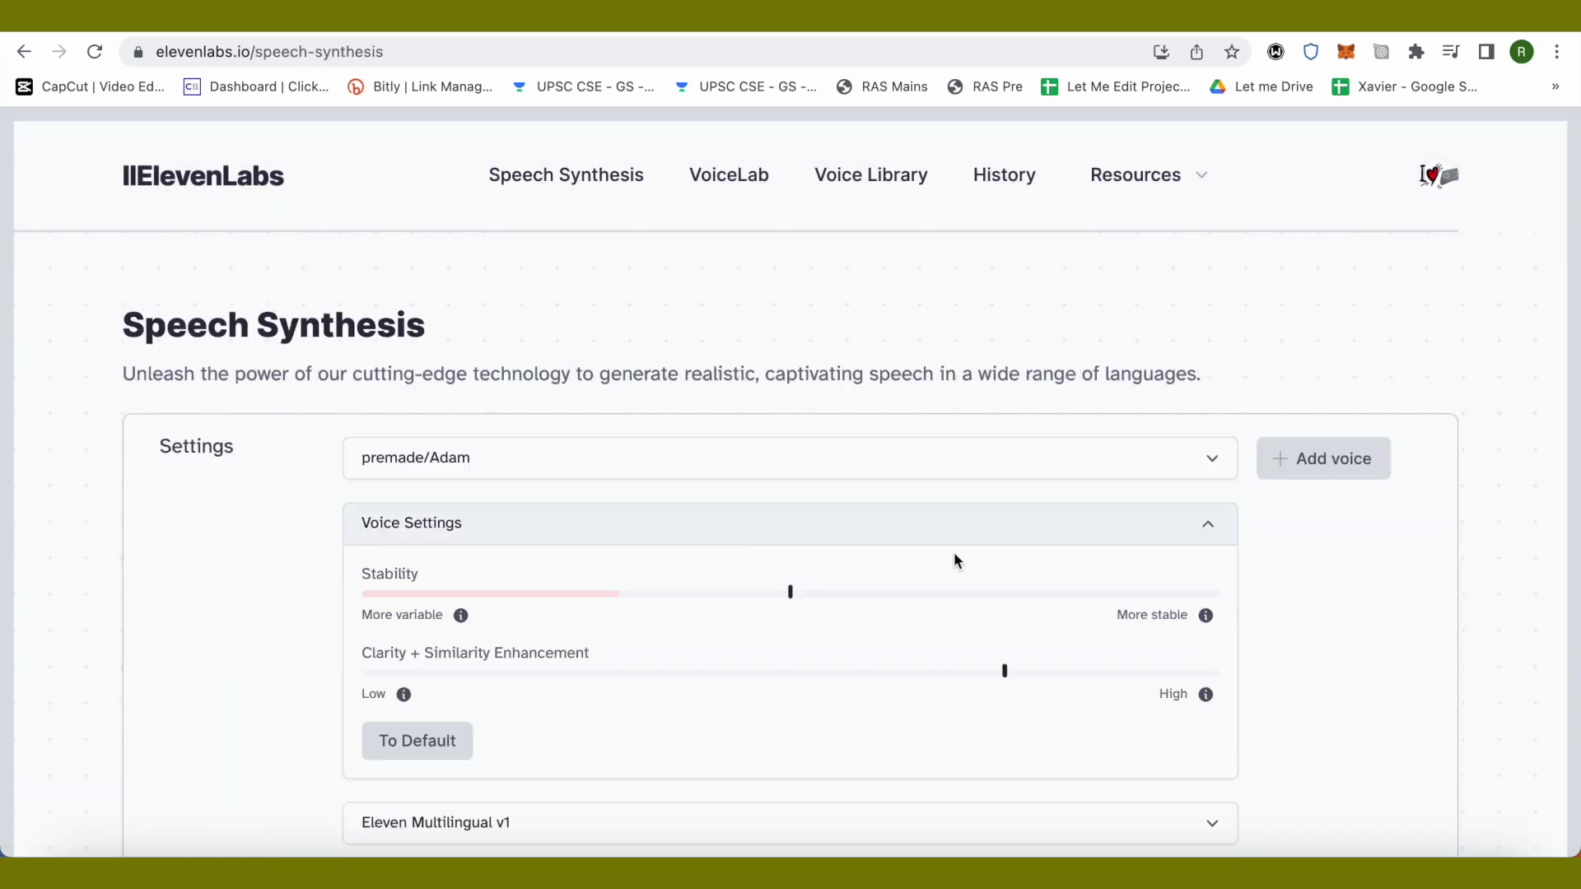
scroll(988, 560, "down", 3)
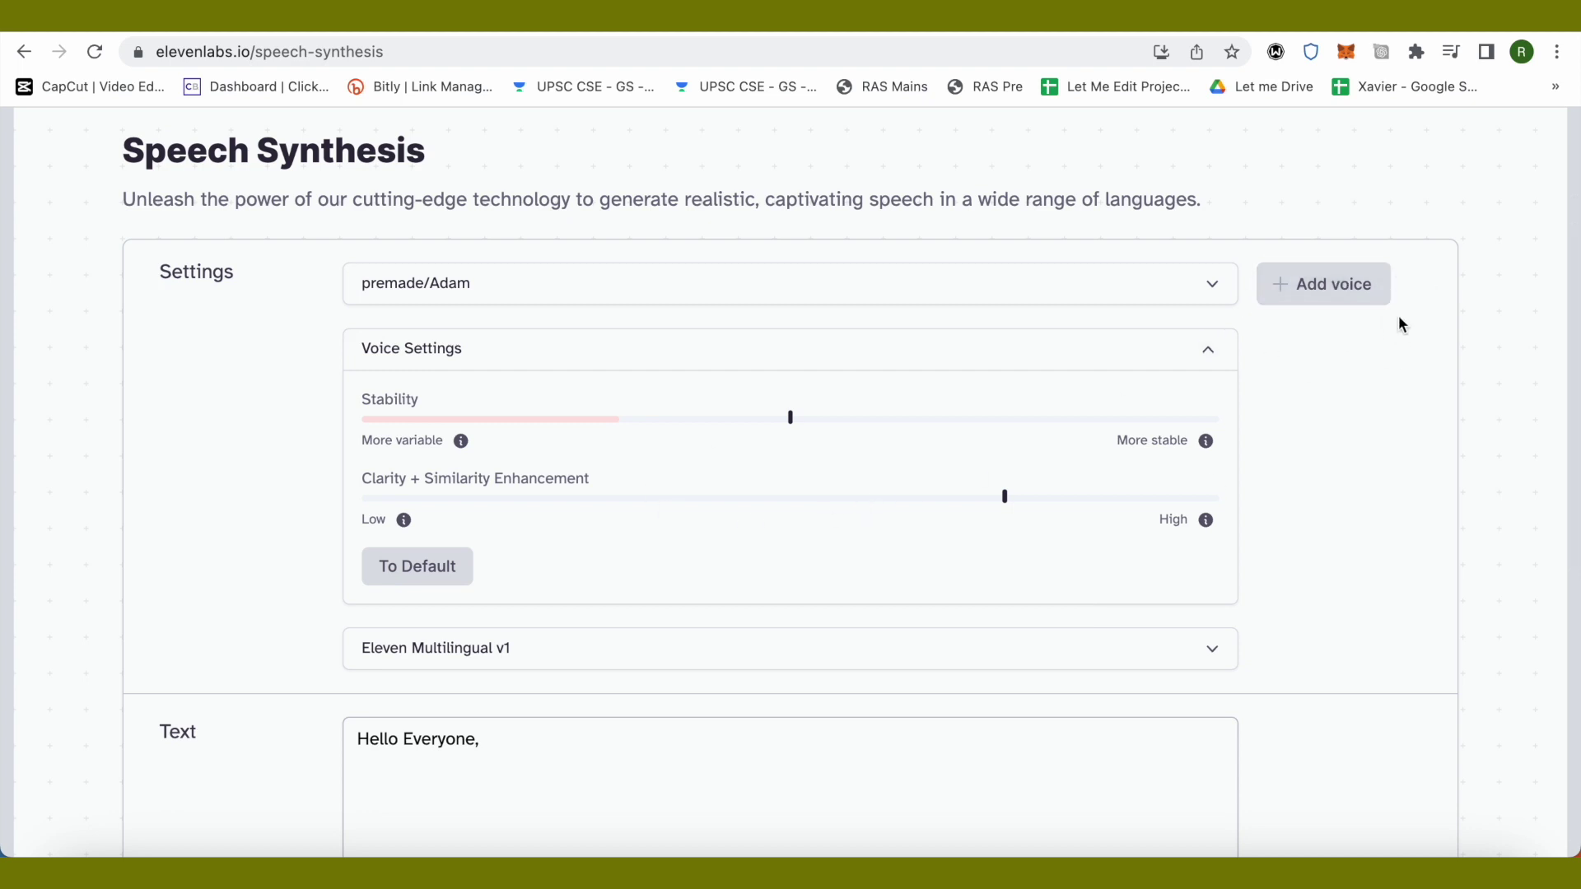
scroll(1333, 444, "up", 3)
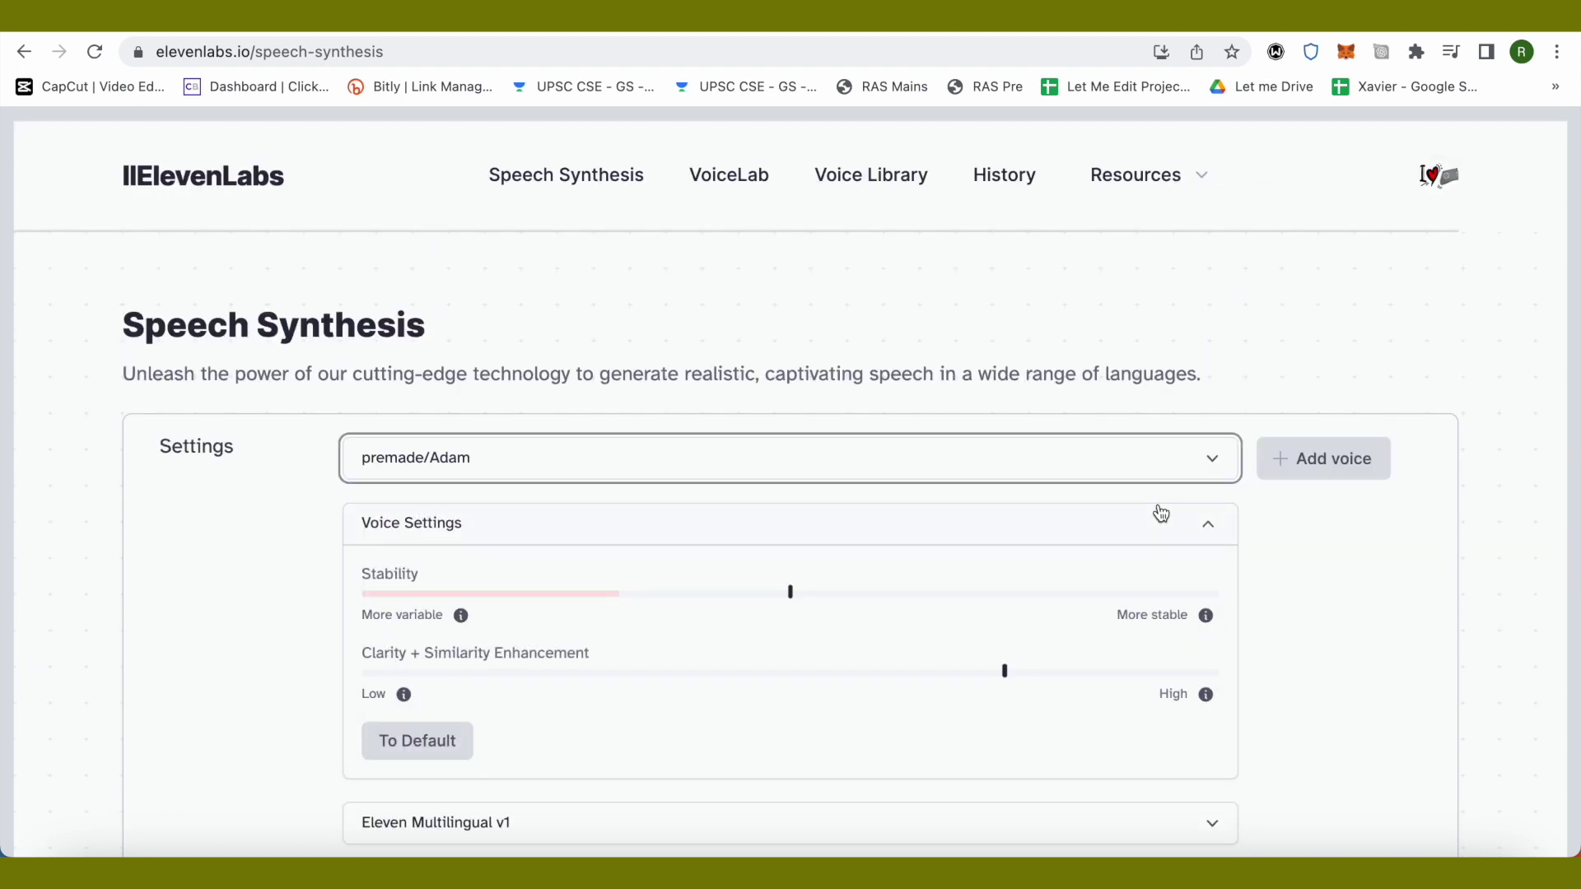
left_click(1062, 466)
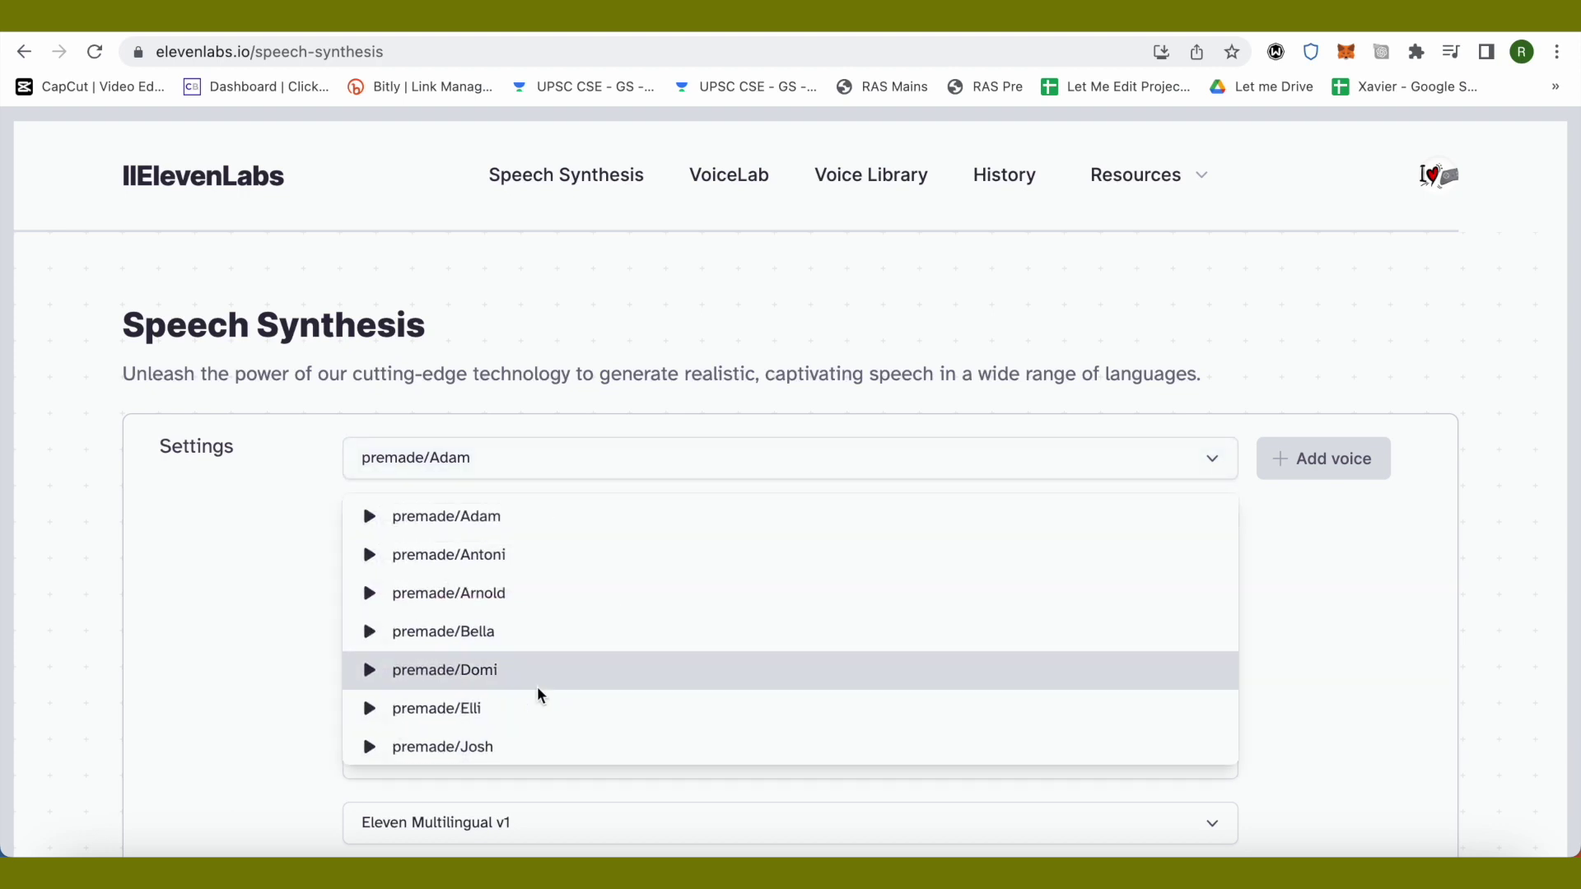
left_click(1314, 640)
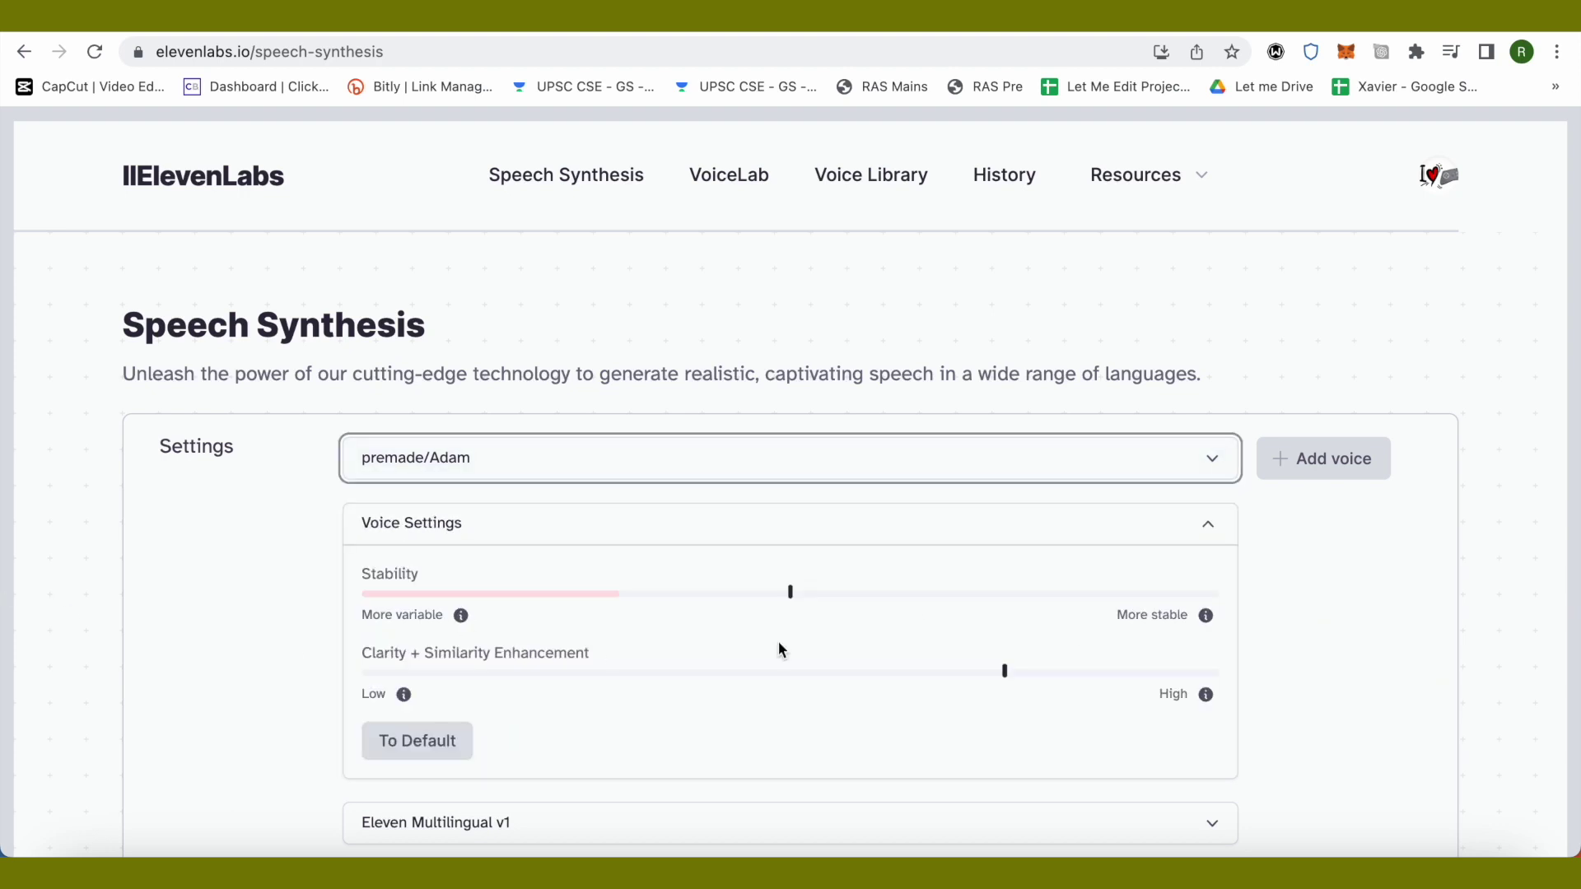
Go to the community Voice Library page.
scroll(1376, 634, "down", 4)
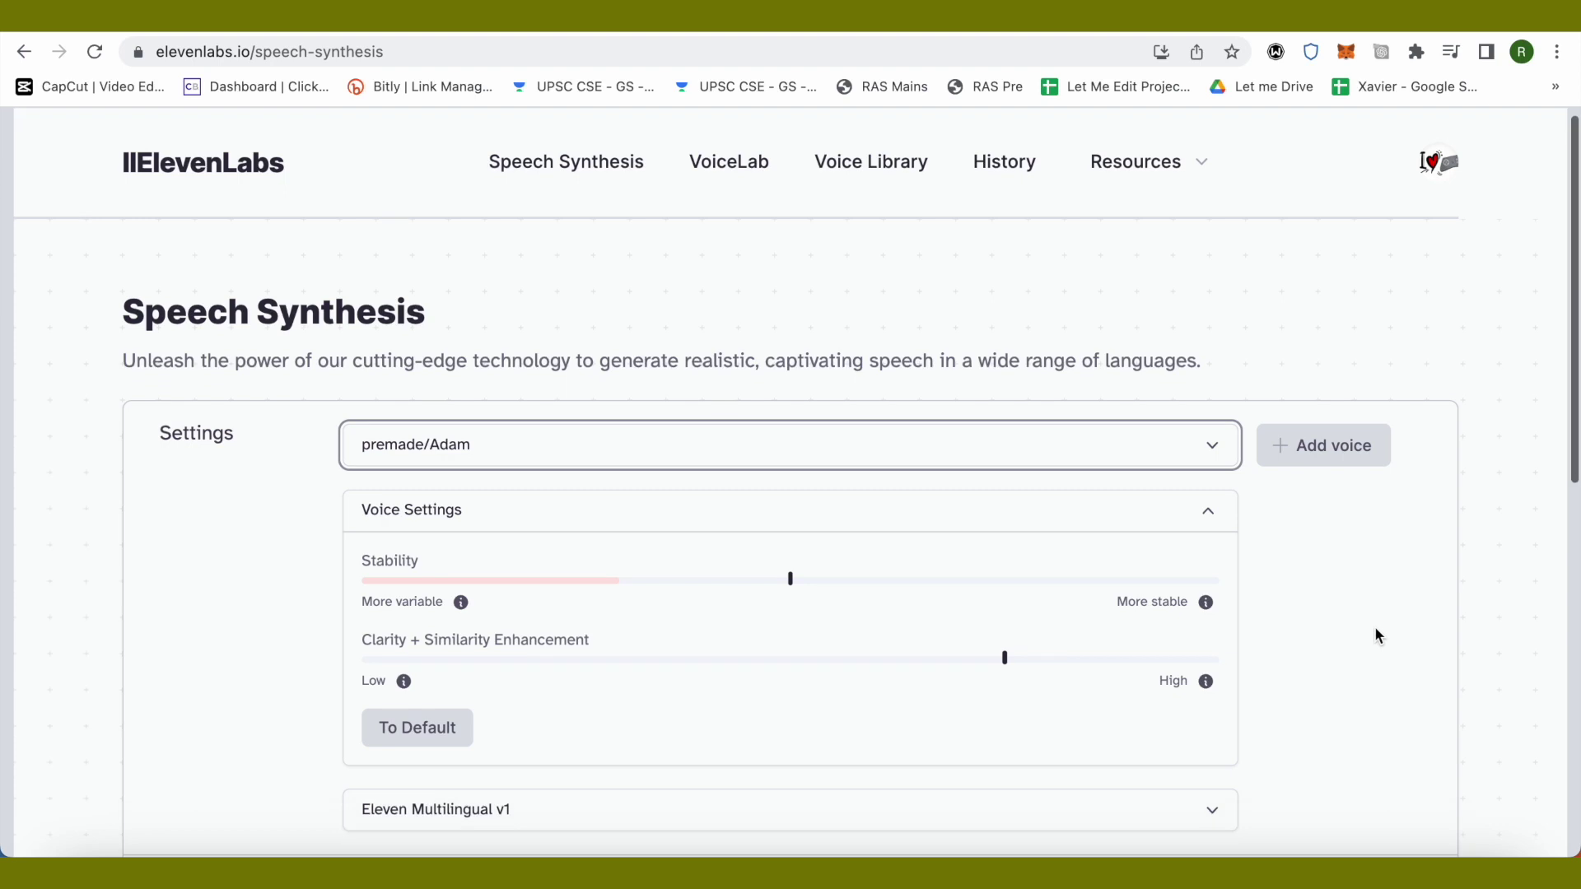
scroll(1377, 632, "up", 5)
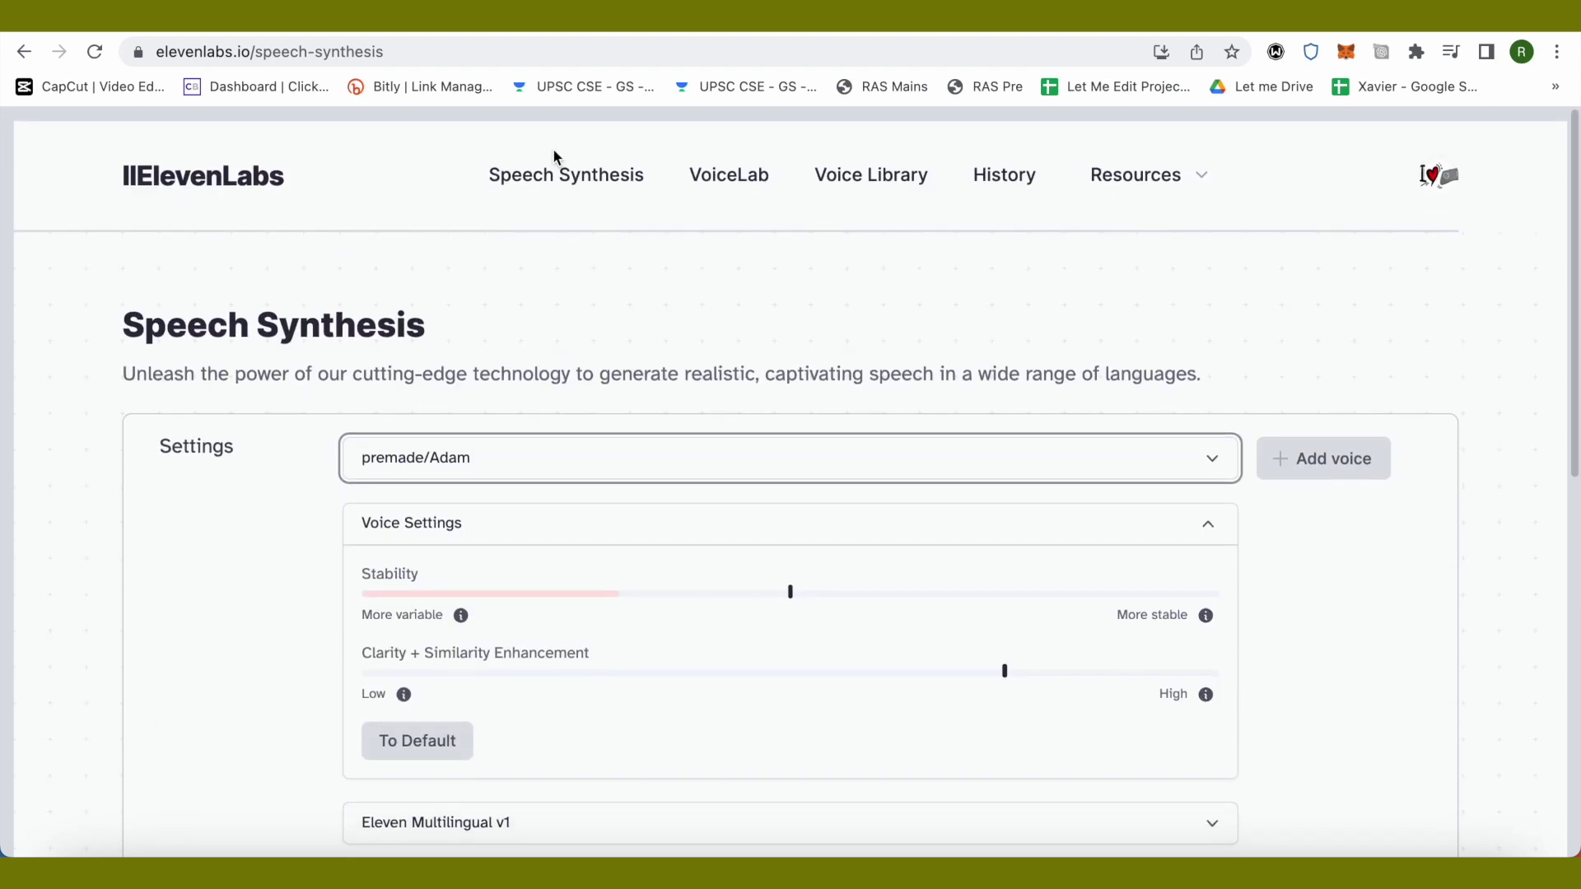
left_click(860, 186)
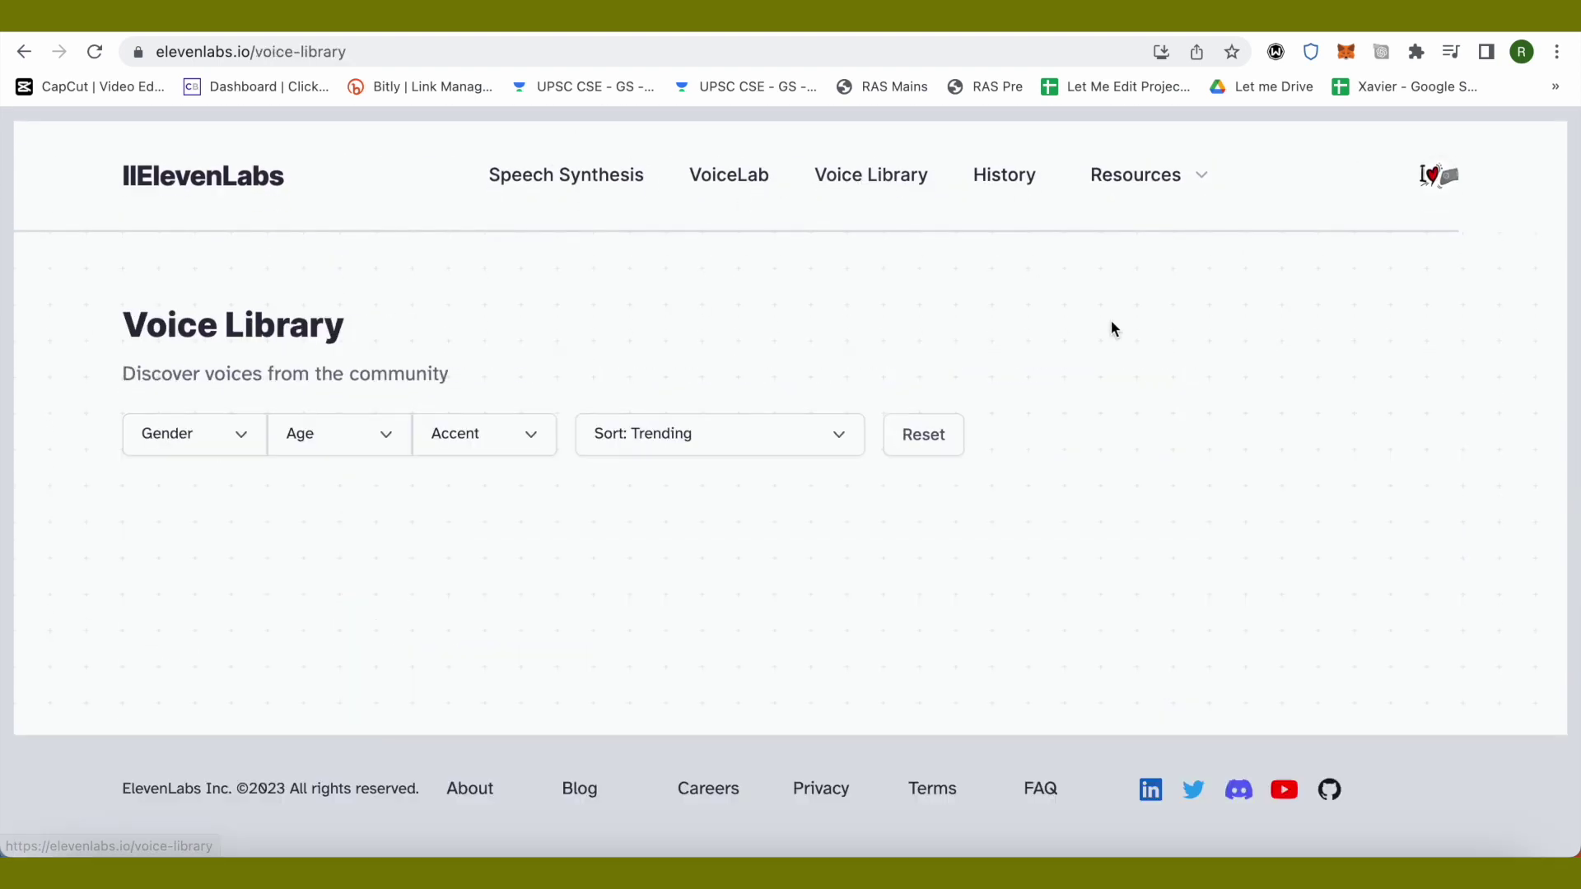
Browse the Voice Library cards, then go back to Speech Synthesis.
scroll(564, 378, "down", 2)
scroll(562, 378, "down", 1)
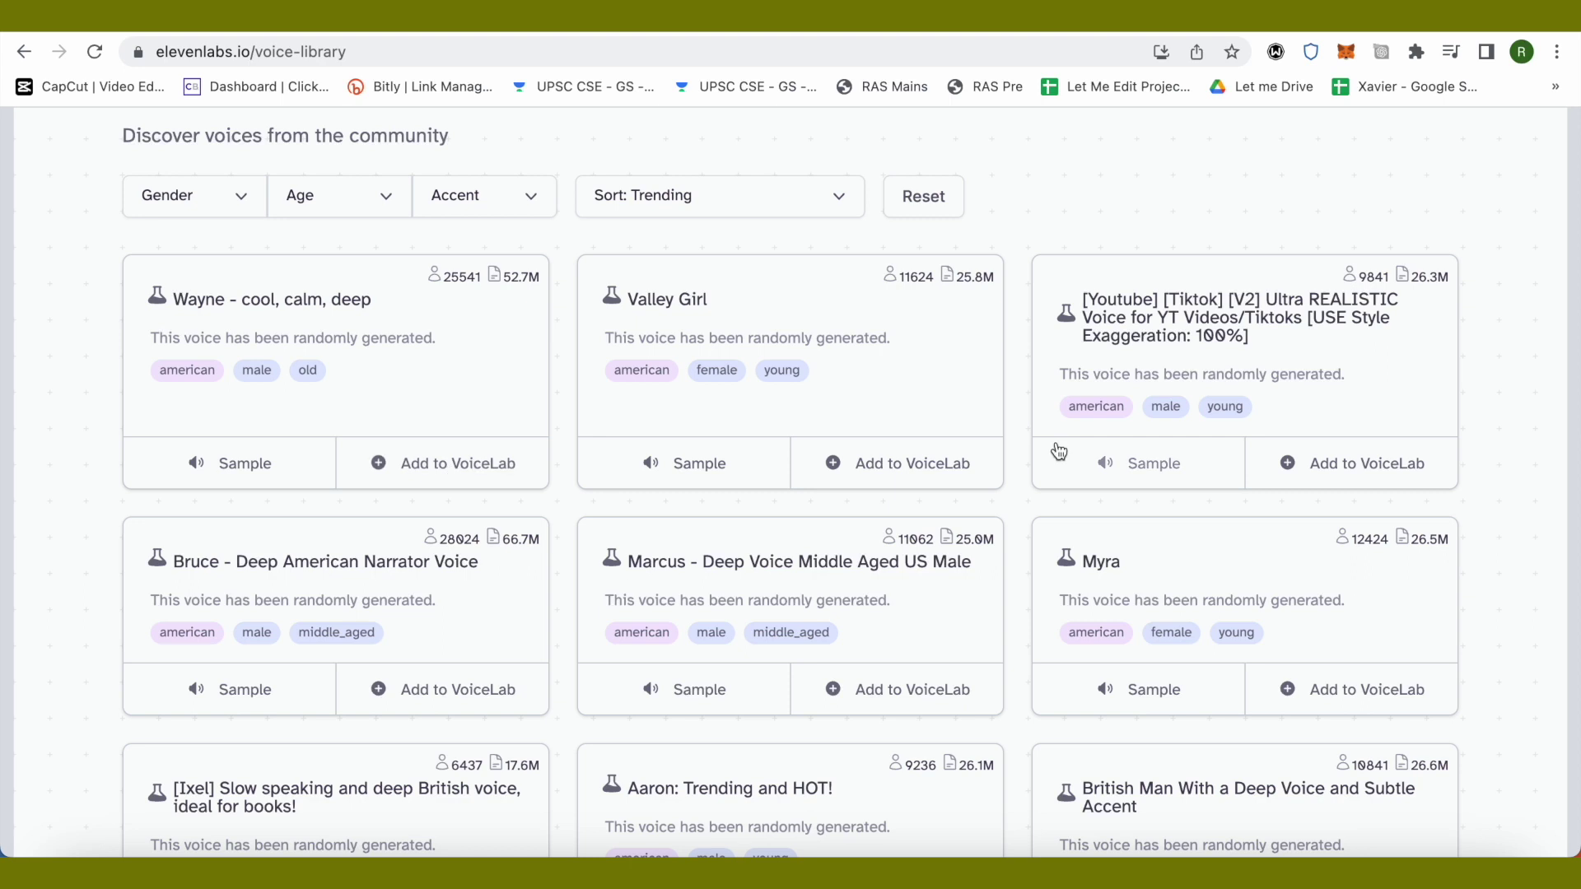
scroll(1075, 416, "up", 3)
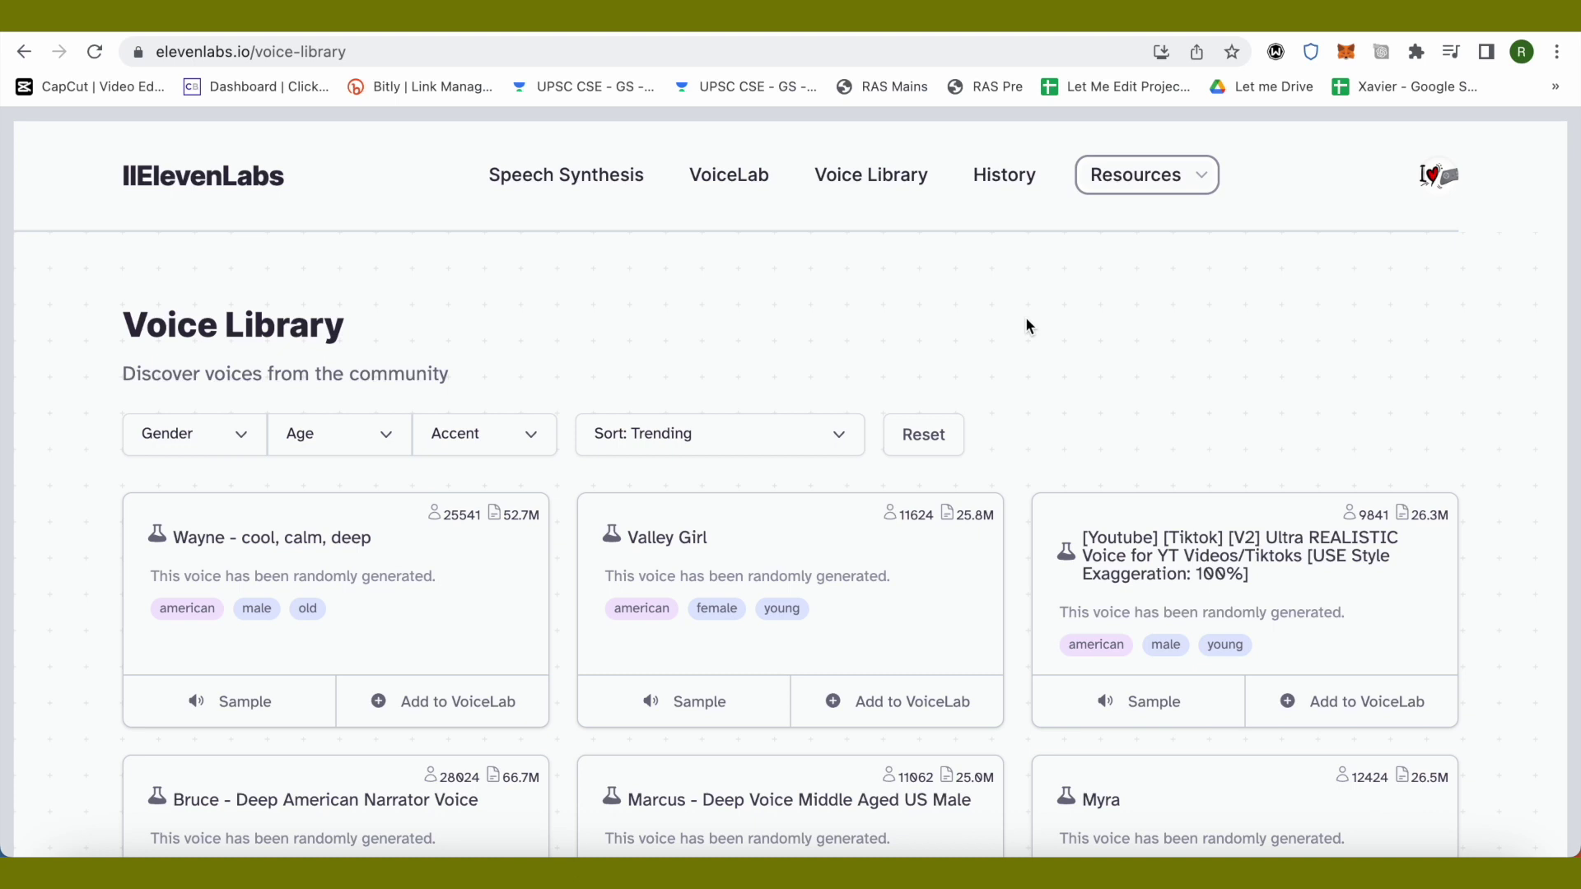
left_click(564, 182)
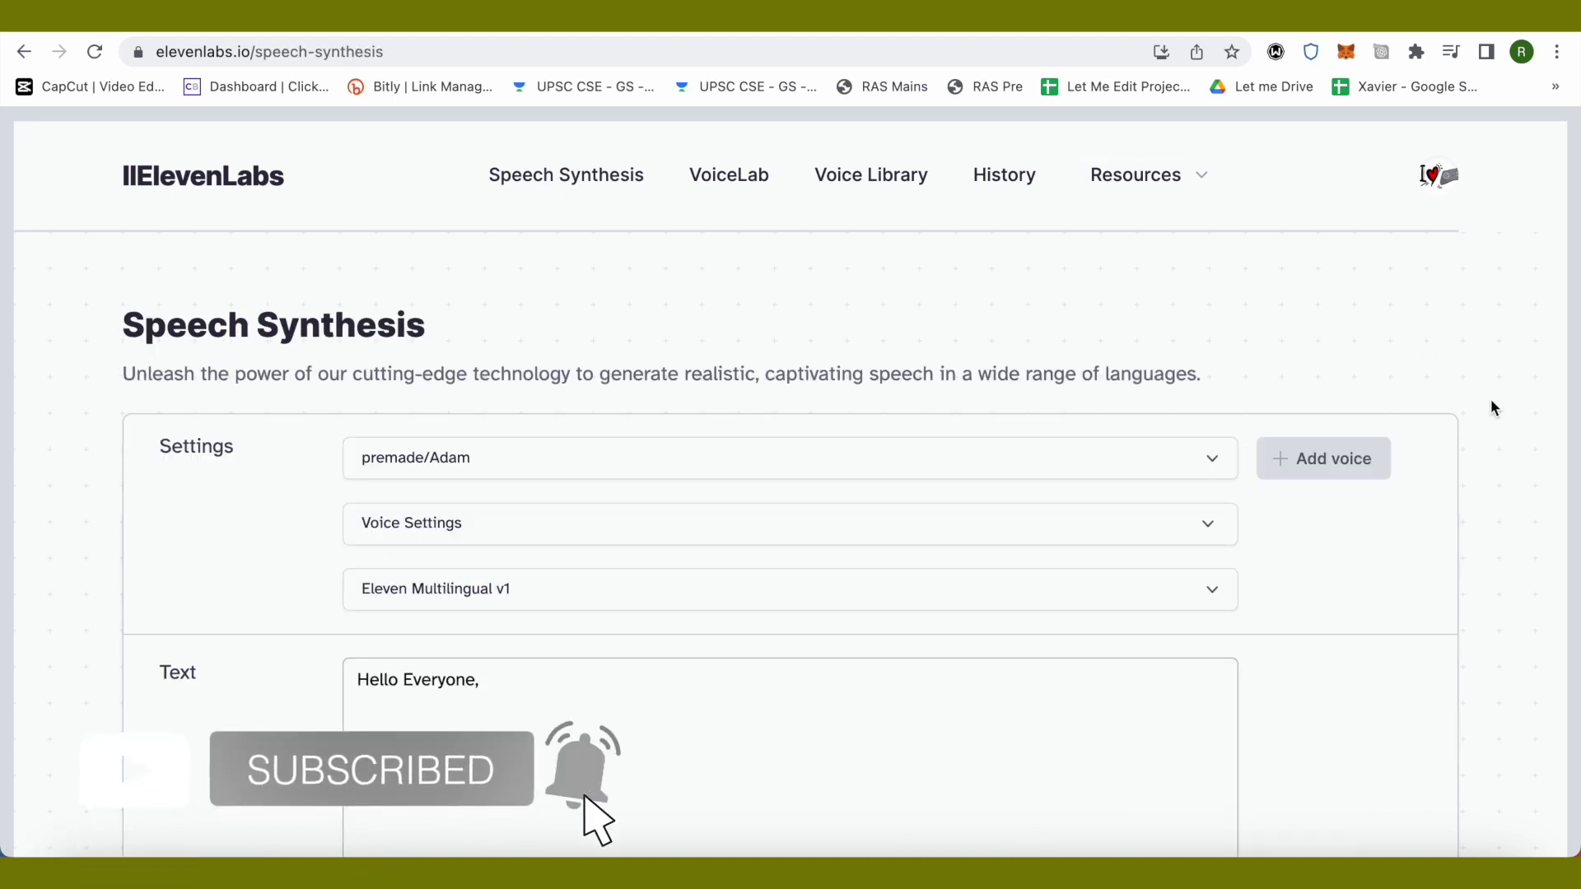
scroll(1462, 451, "down", 2)
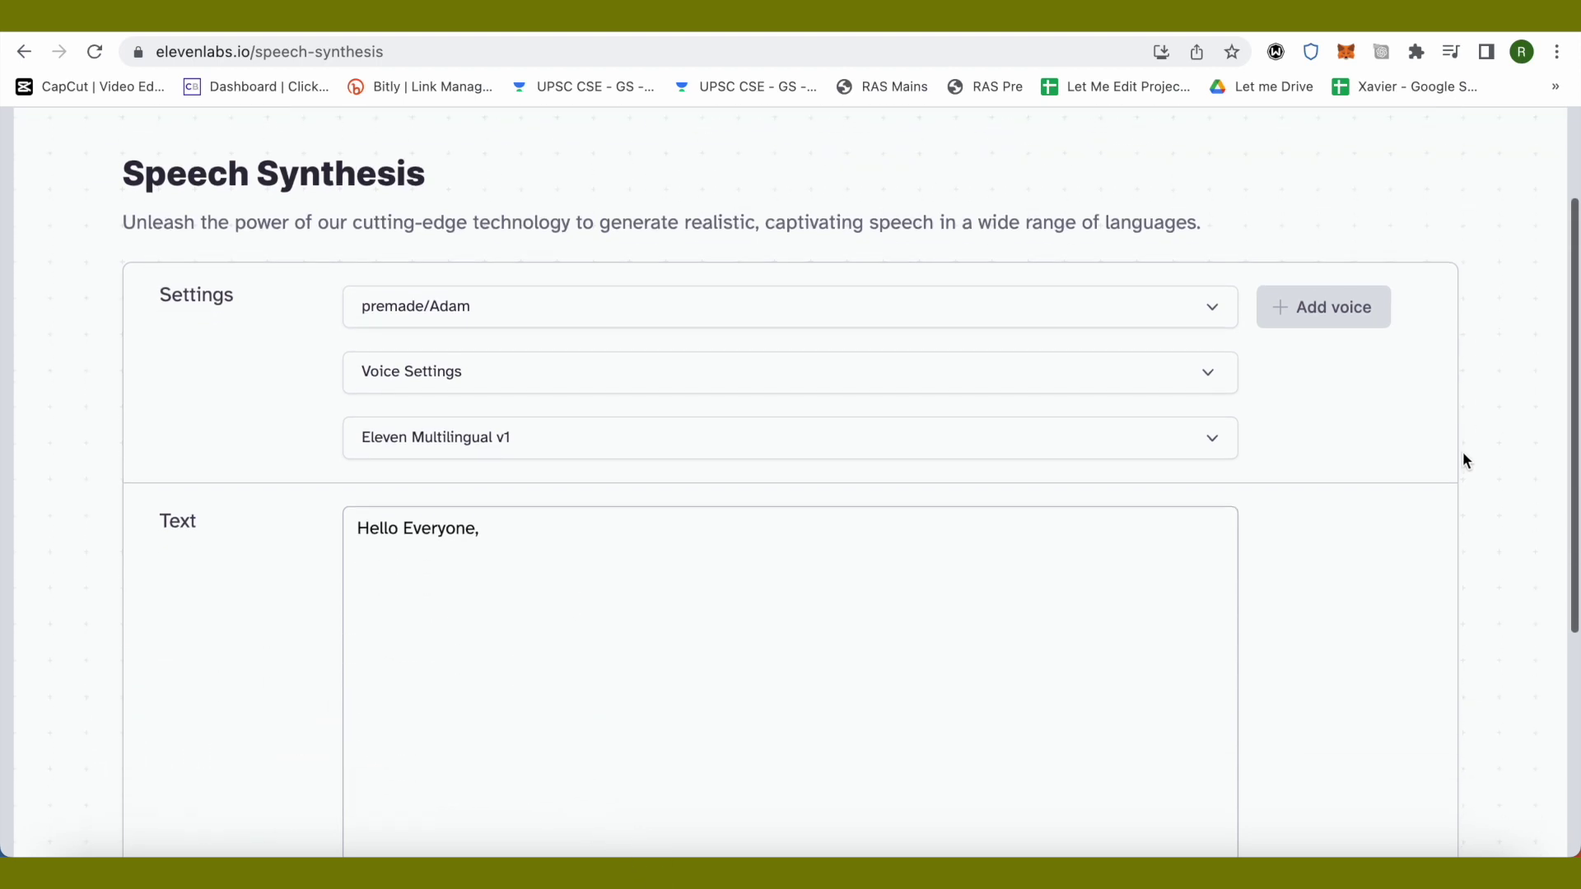